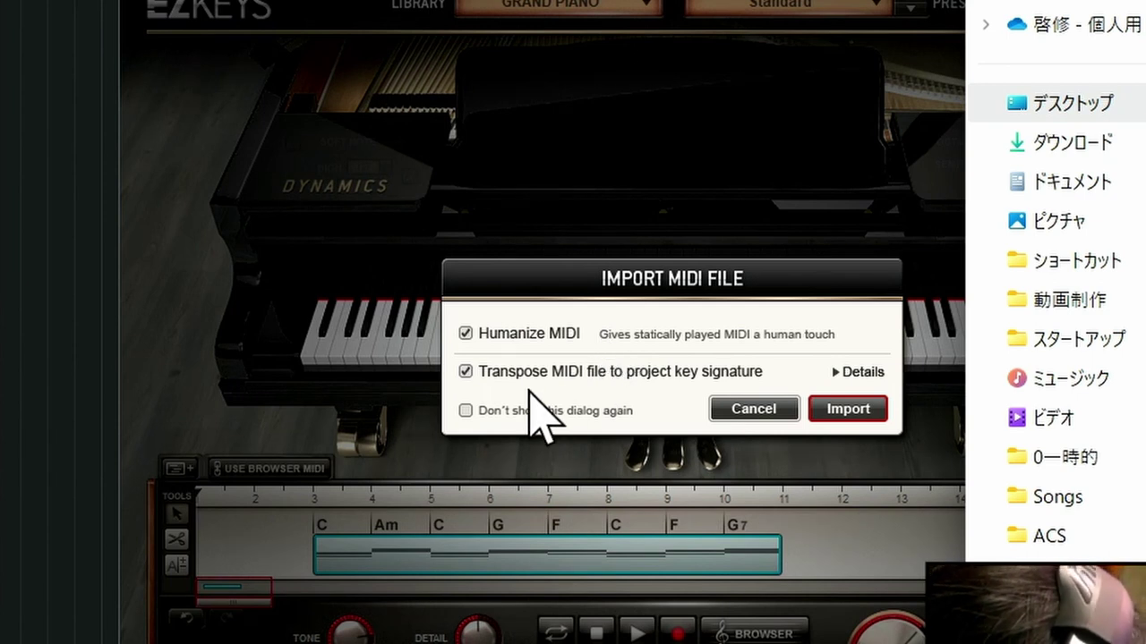
Import the MIDI file into EZkeys without transposing it to the project key, and delete the chord events from the DAW's EZkeys track
click(481, 376)
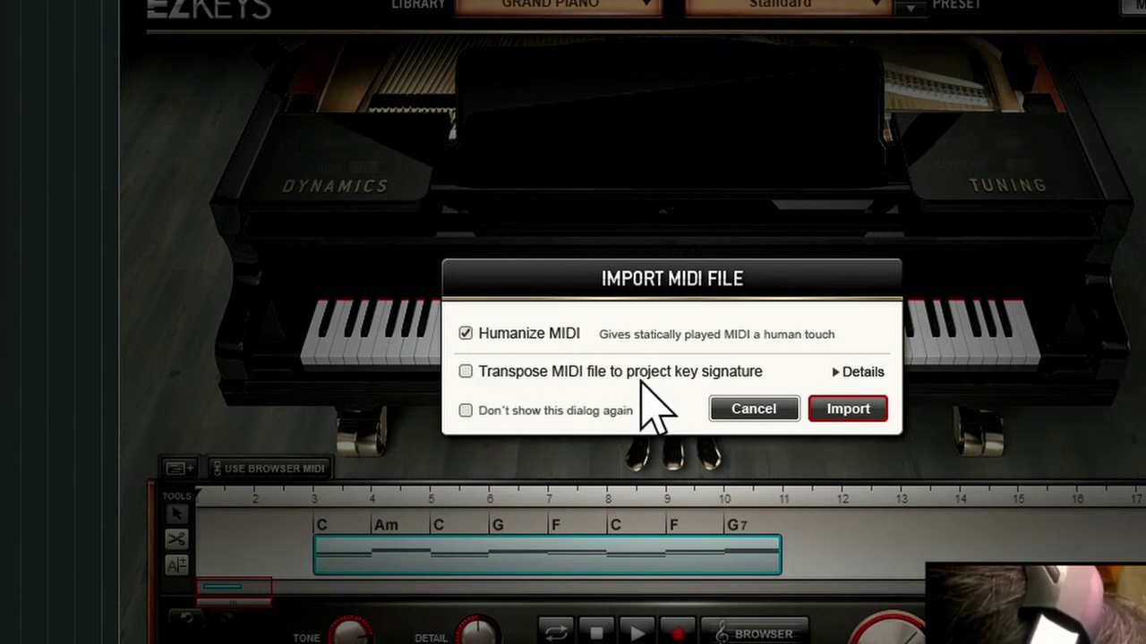
click(848, 410)
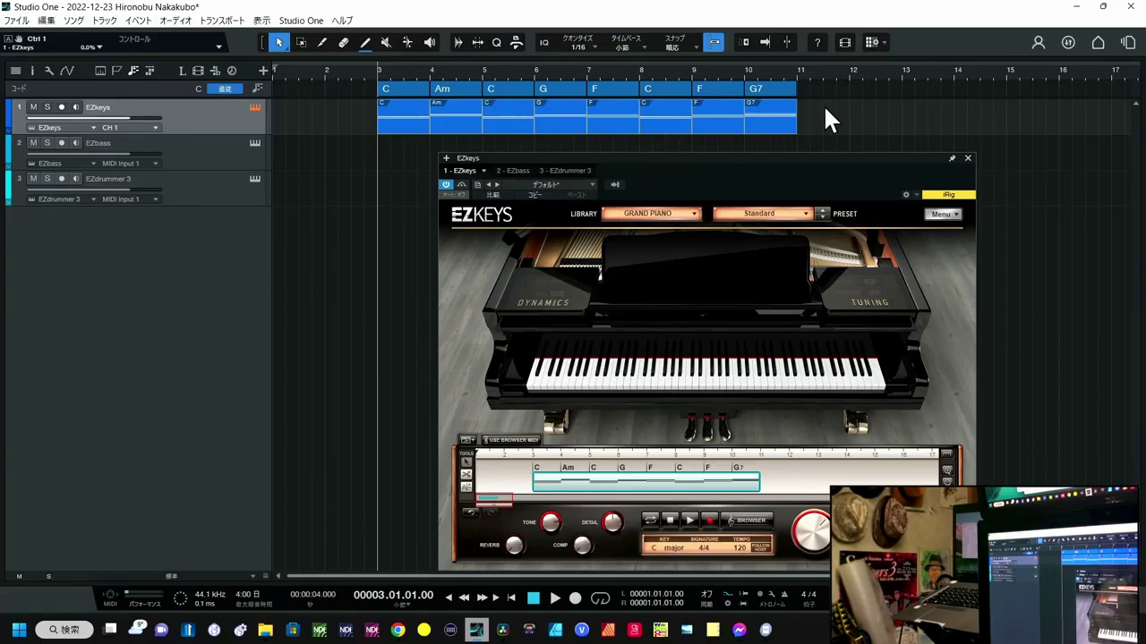
drag(823, 106, 373, 109)
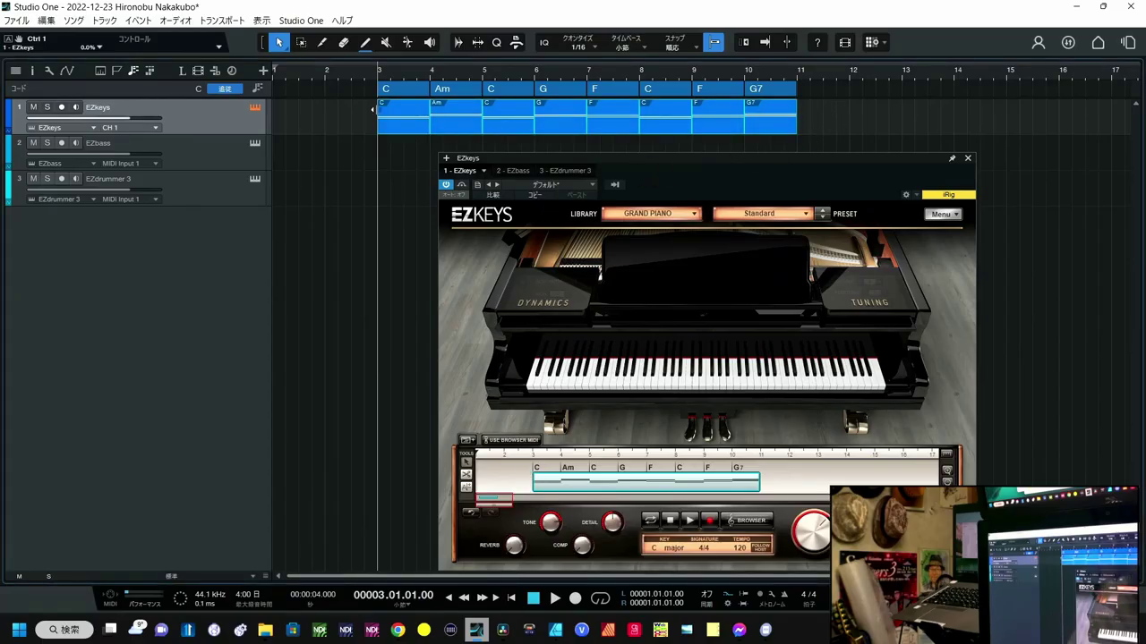
key(Delete)
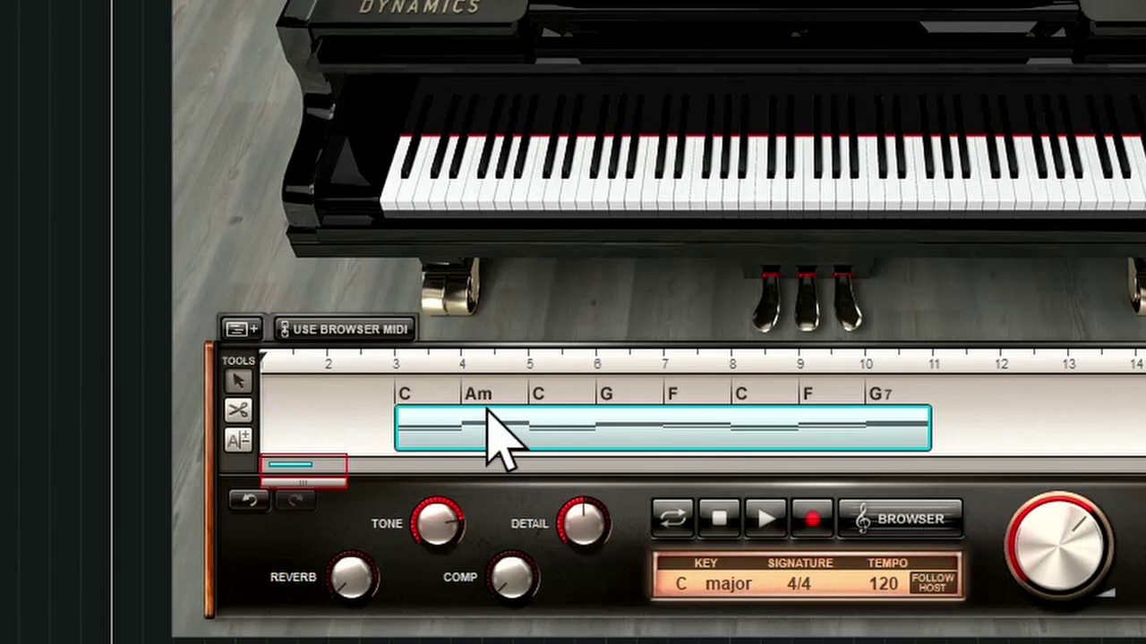
Link the song block to browser MIDI and apply EZkeys MIDI Pop/Rock Straight 4/4, Ballad 66 BPM, Verse Variation 01
click(372, 328)
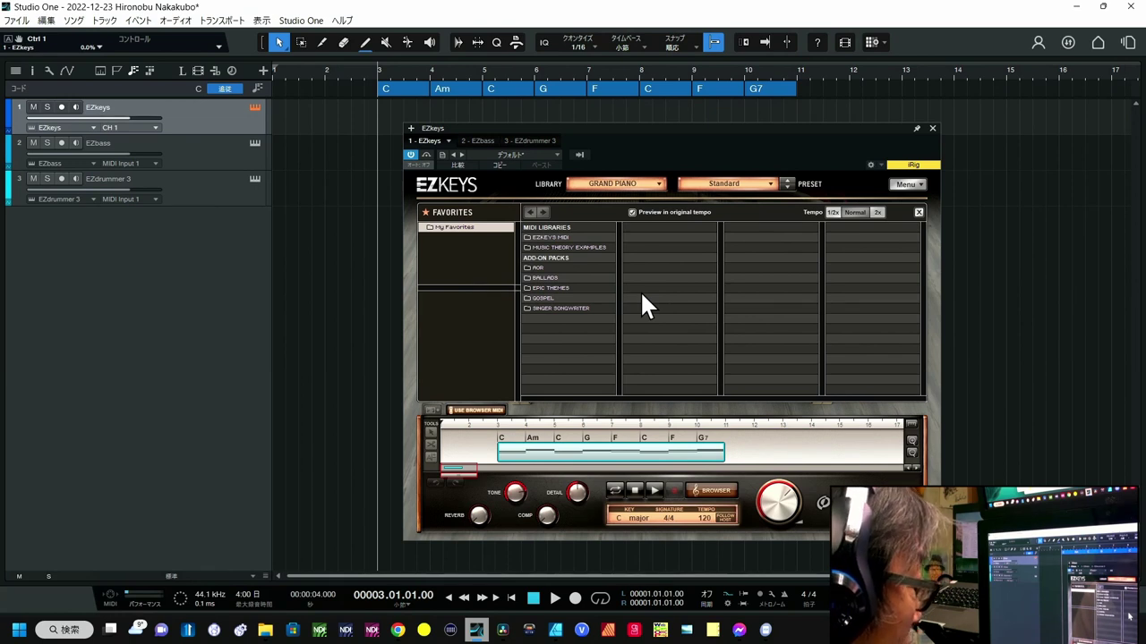
click(591, 237)
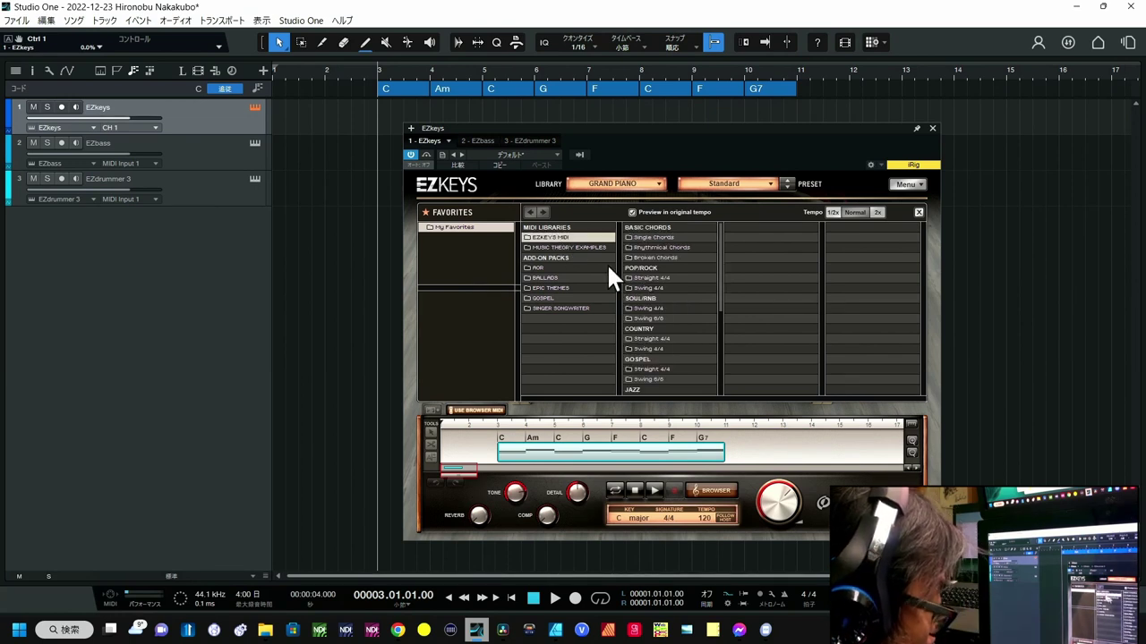
click(652, 277)
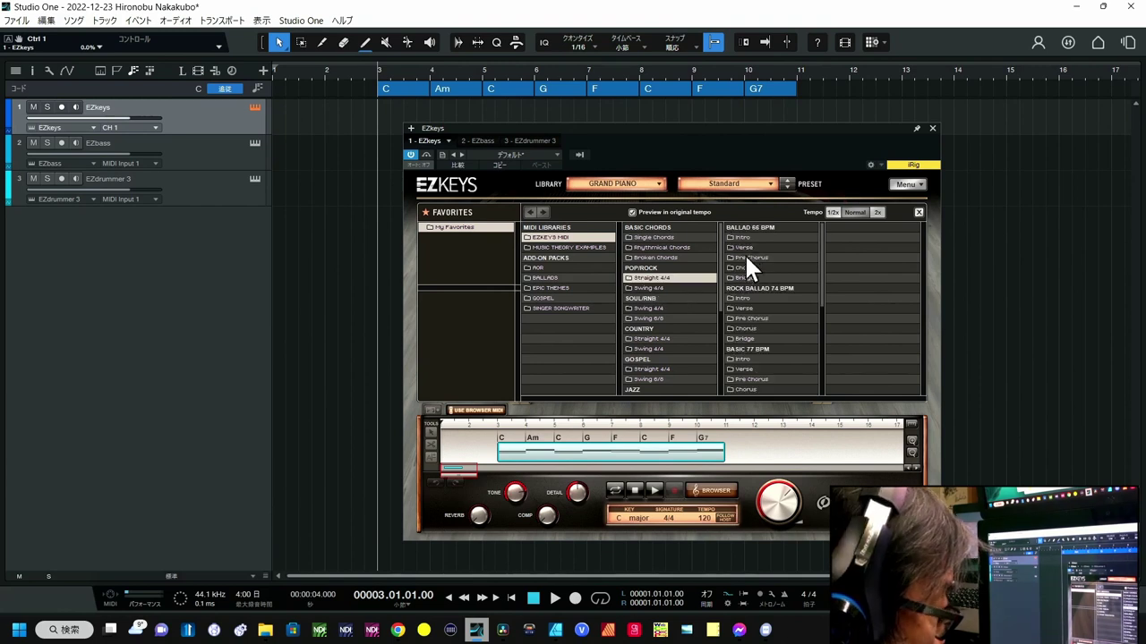
click(744, 247)
click(829, 227)
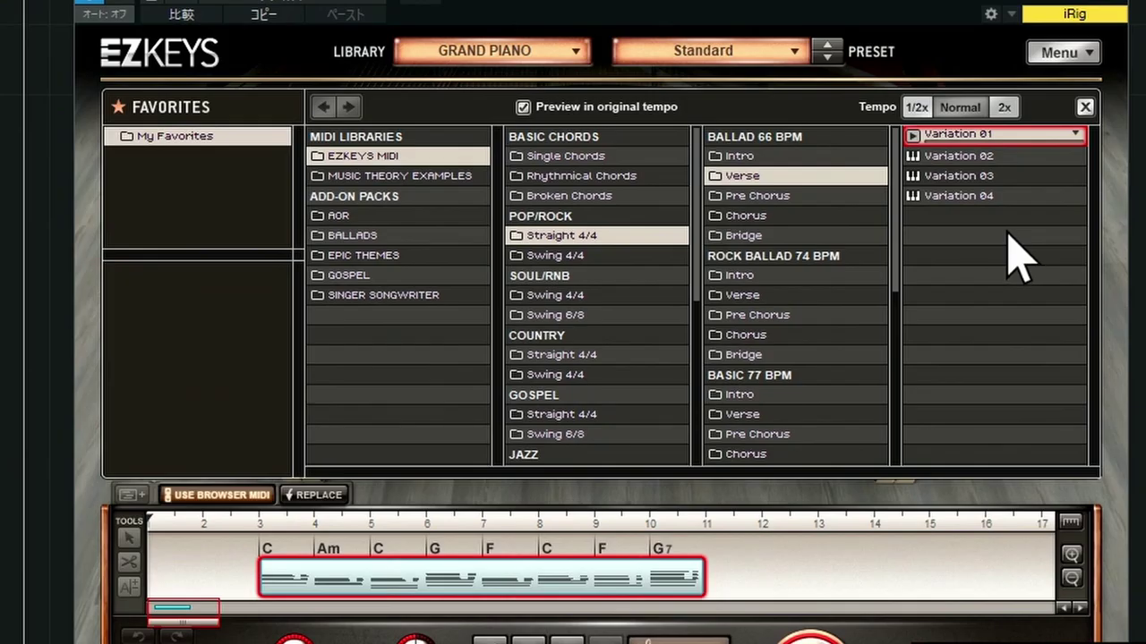
Try the other Ballad 66 BPM Verse variations on the song block, ending on Variation 02
click(971, 176)
click(971, 194)
click(974, 176)
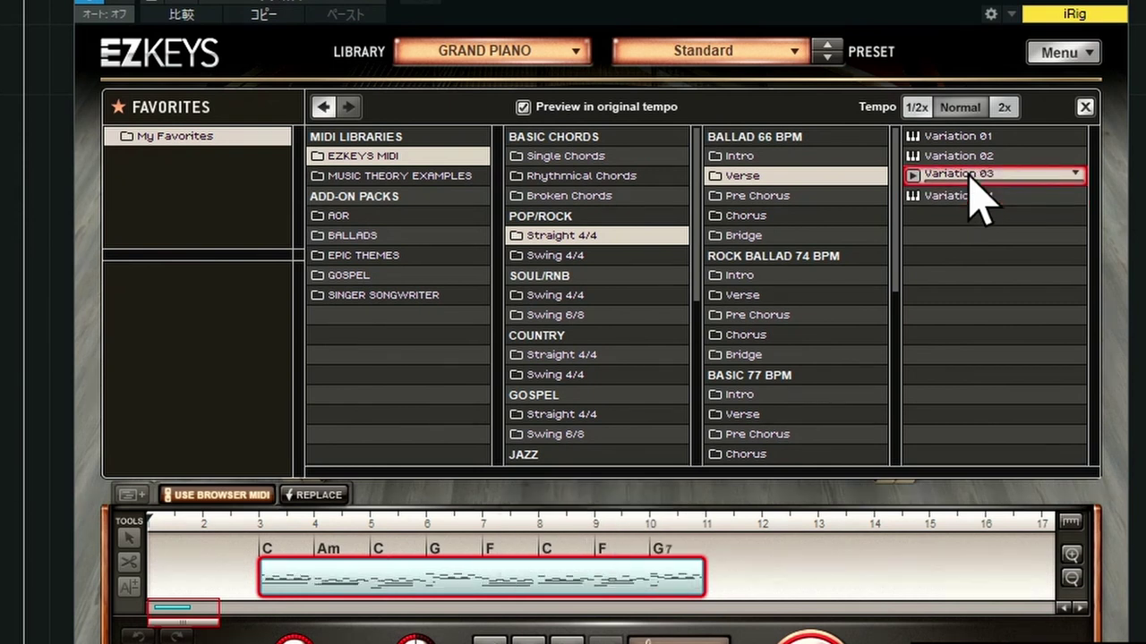
click(922, 140)
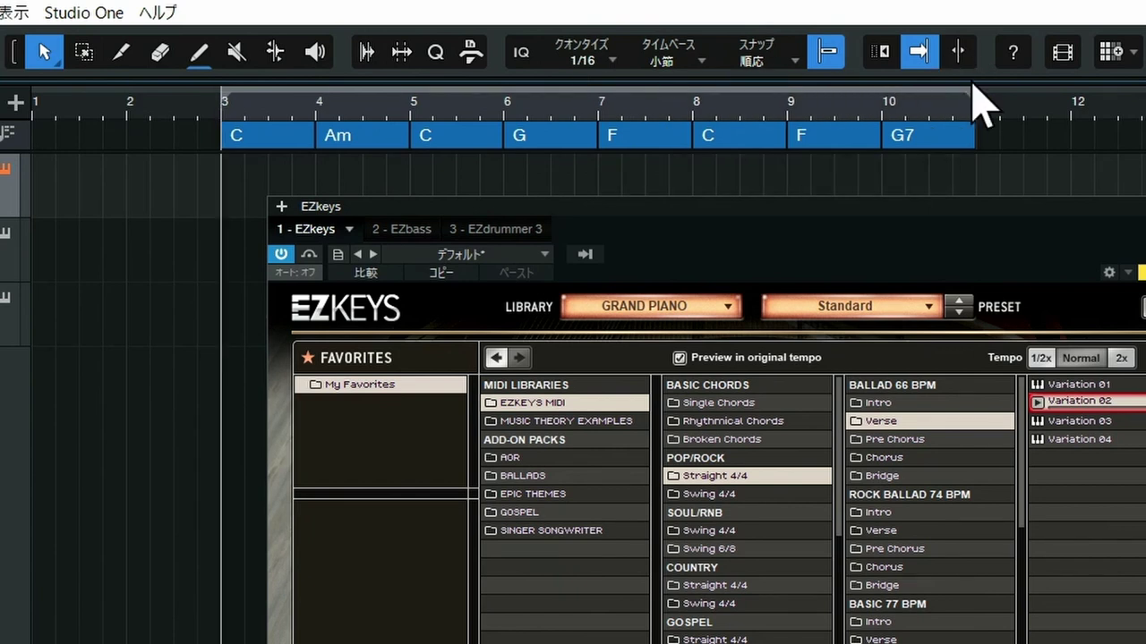
Audition Ballad 66 BPM Pre Chorus variations with looped DAW playback and replace the block's MIDI with Variation 03
key(KP_Divide)
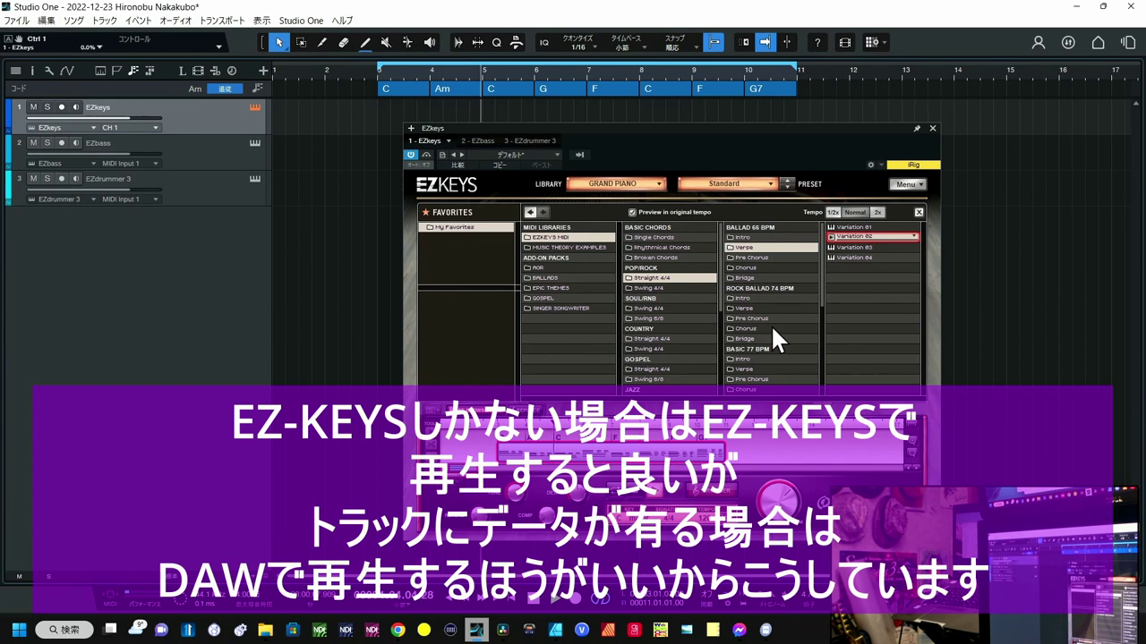
click(757, 256)
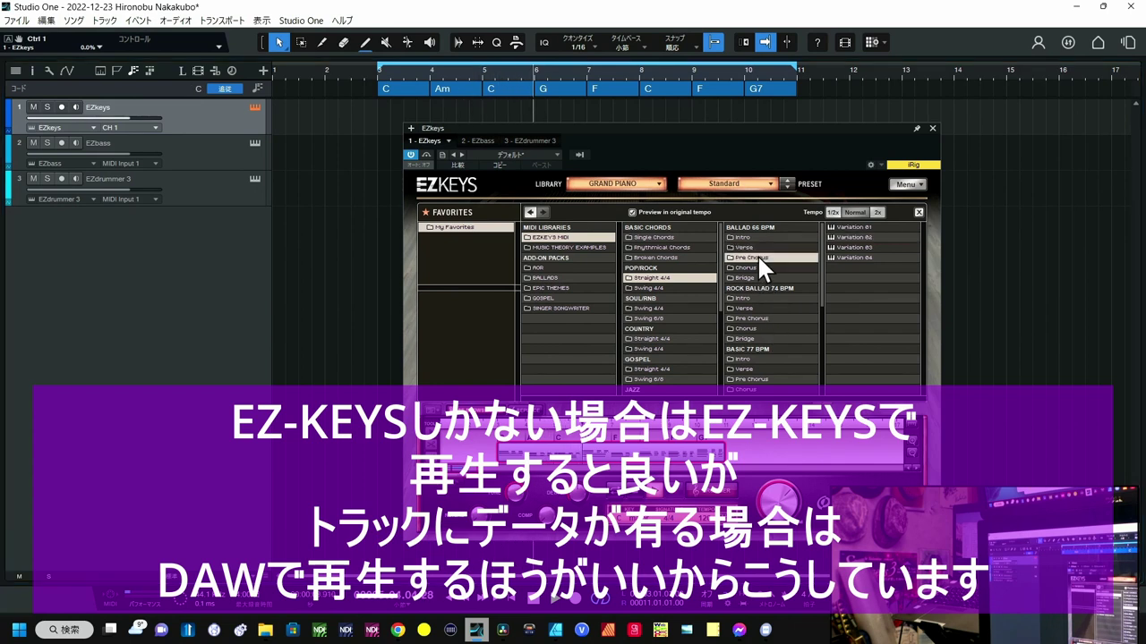
click(844, 225)
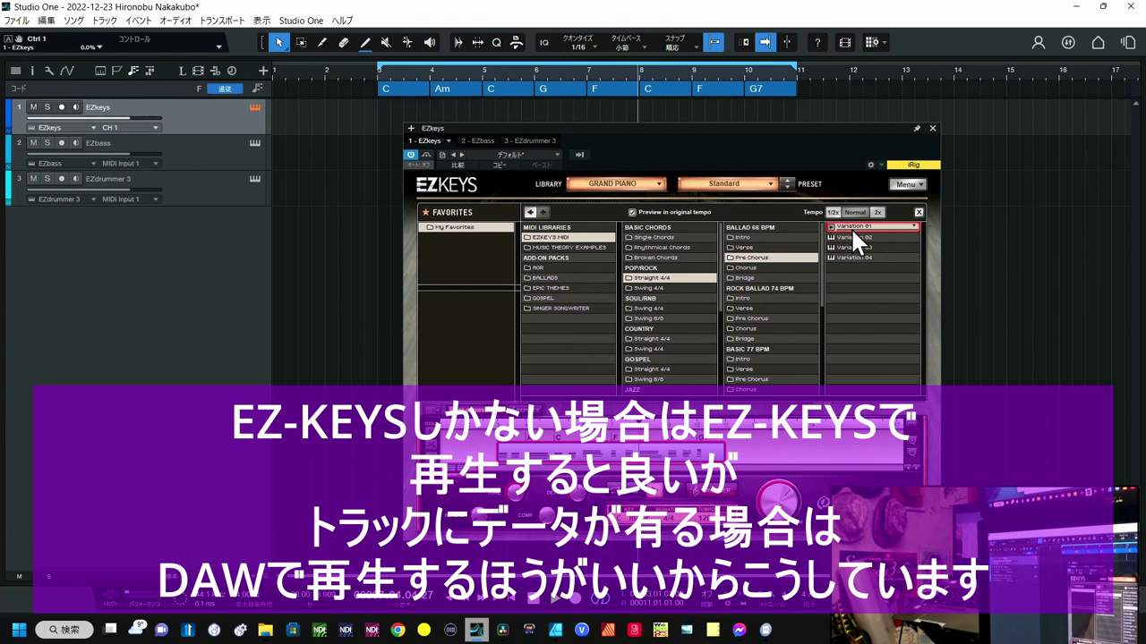
click(853, 246)
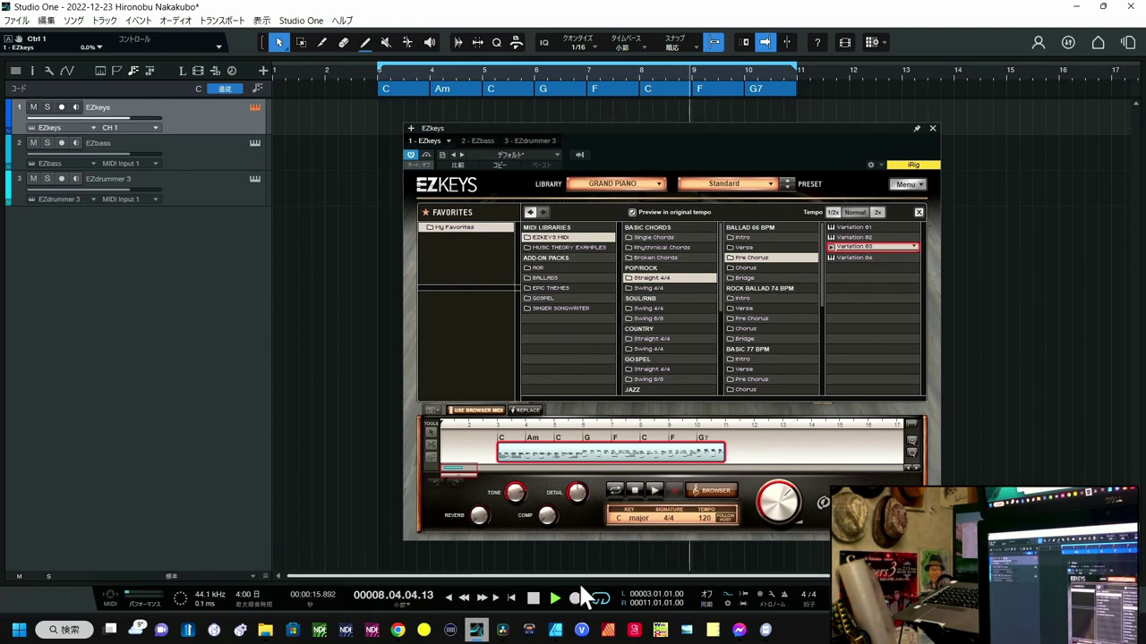
click(537, 597)
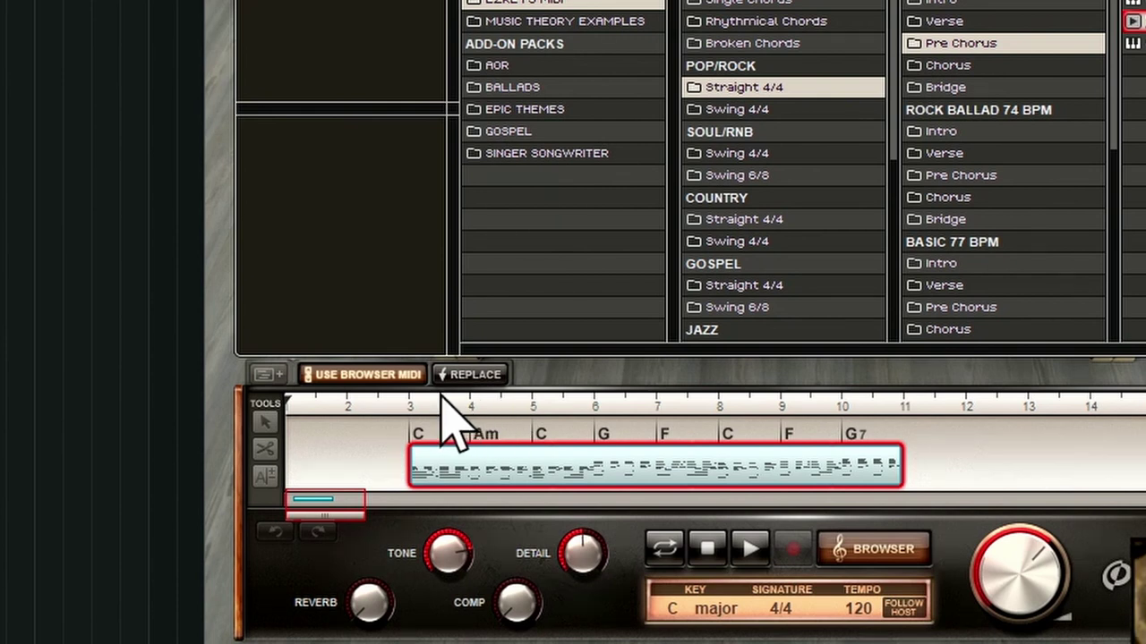
click(484, 377)
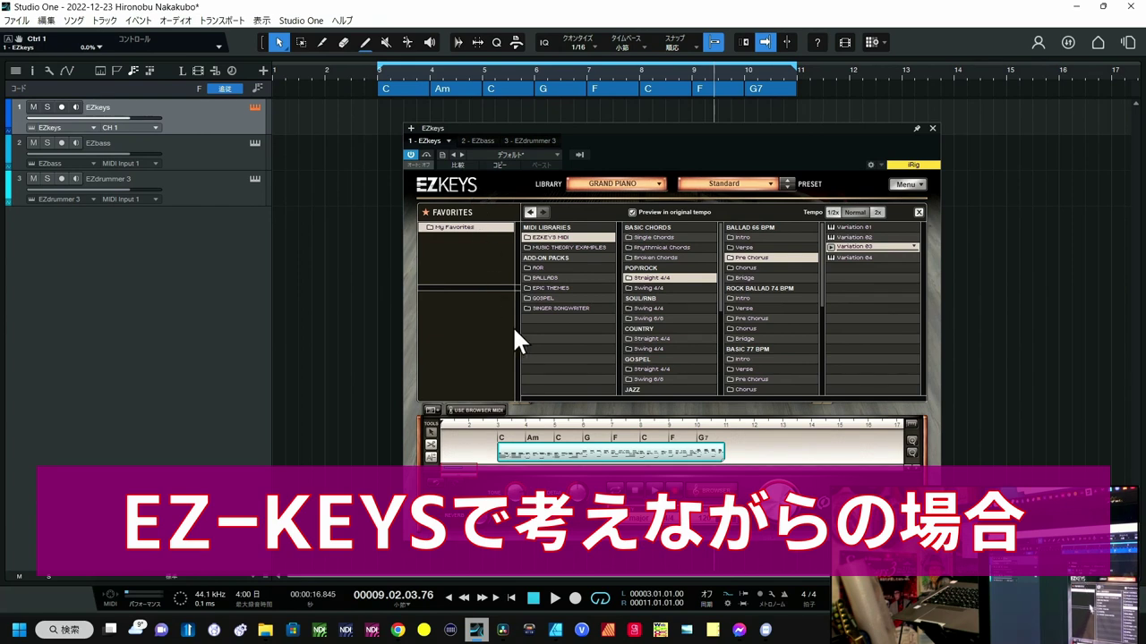
Remove the existing block from the EZkeys song track and add eight one-bar C chords starting at bar 3
right_click(570, 453)
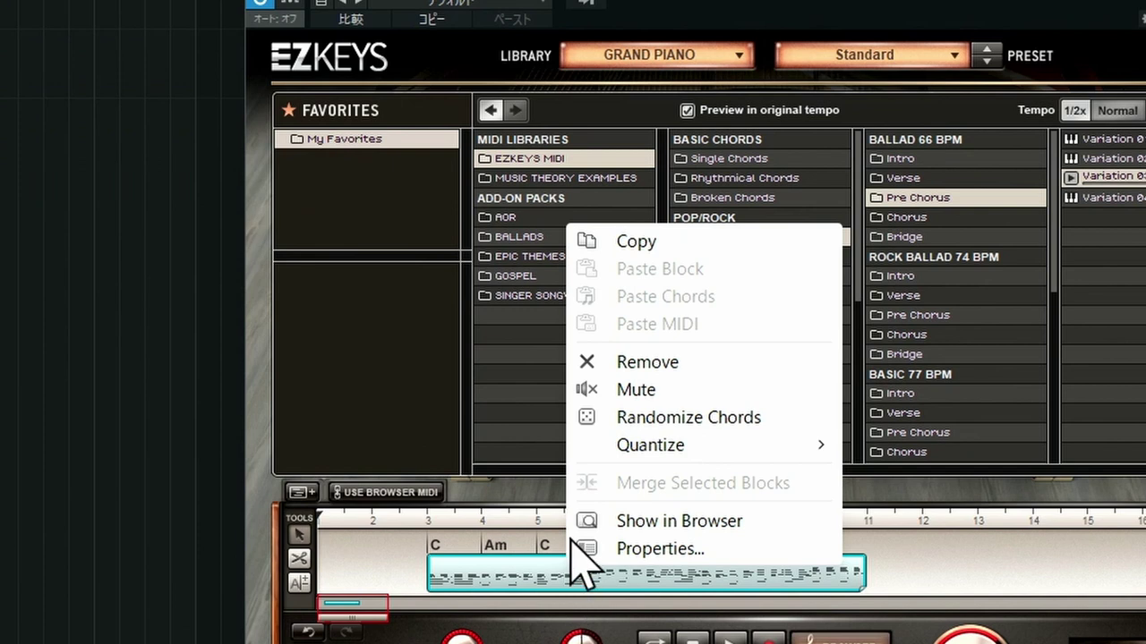
click(678, 363)
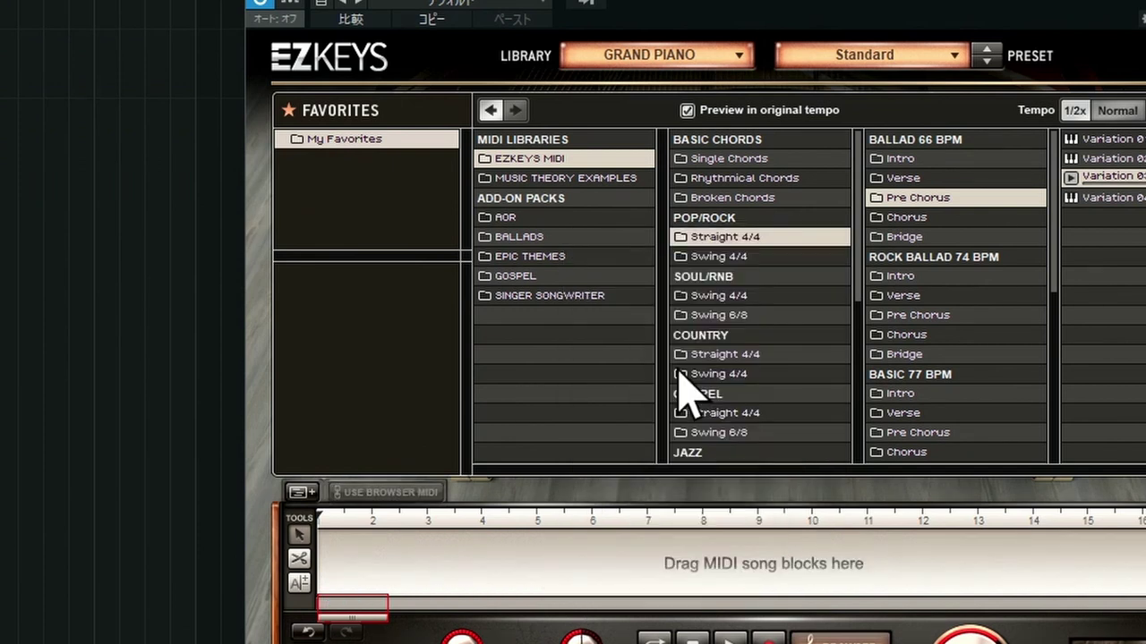
click(428, 512)
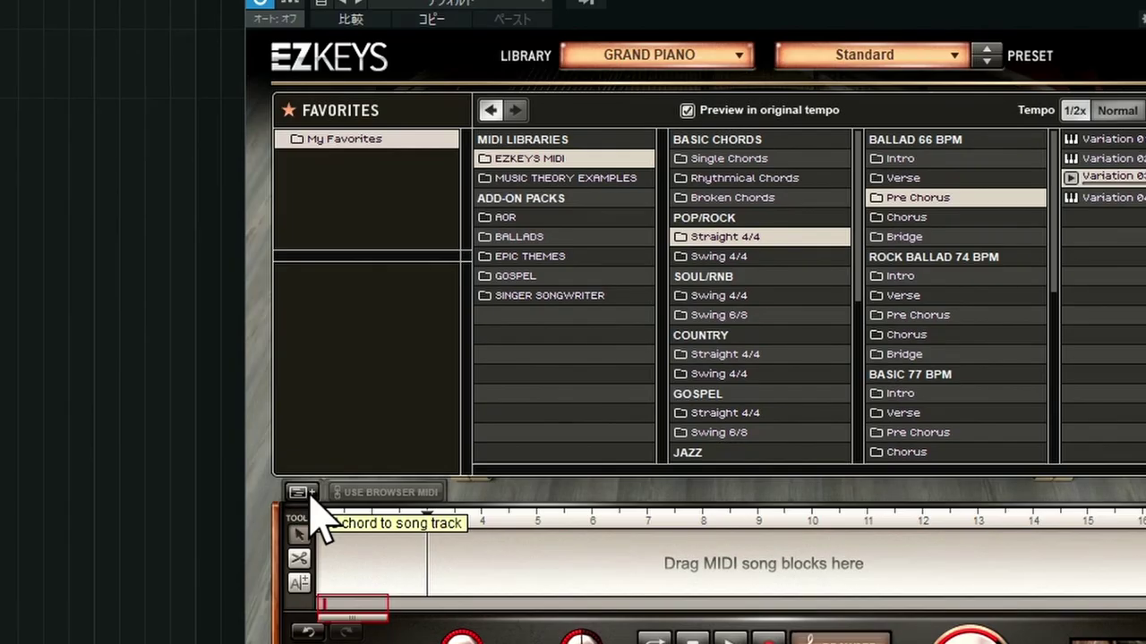
click(119, 234)
click(119, 235)
click(119, 234)
click(311, 499)
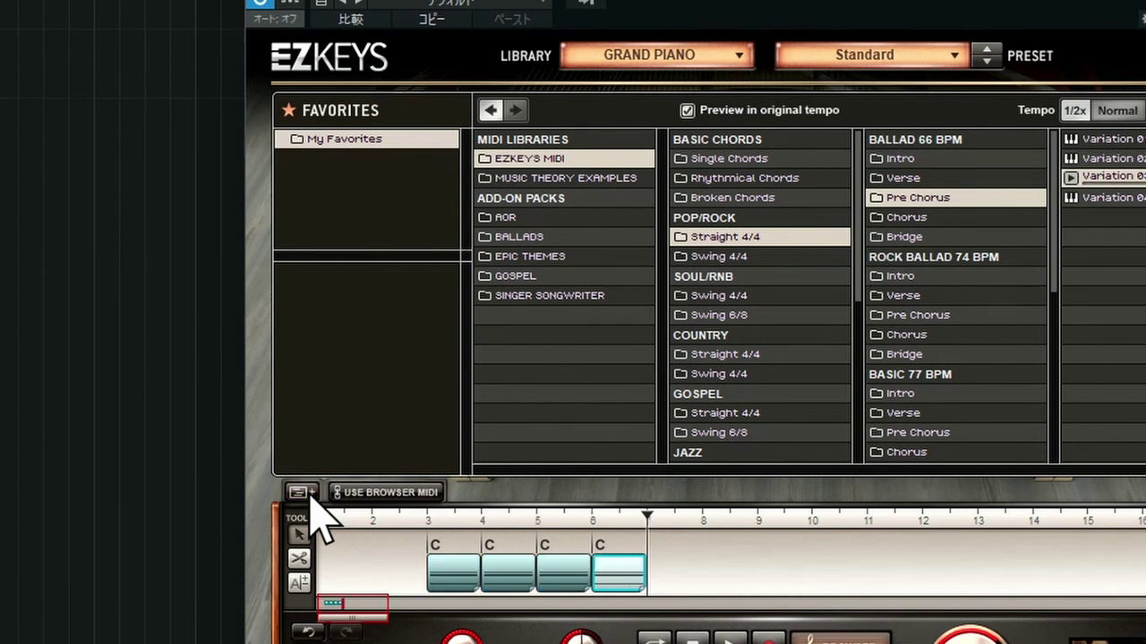
click(311, 499)
click(310, 499)
click(310, 499)
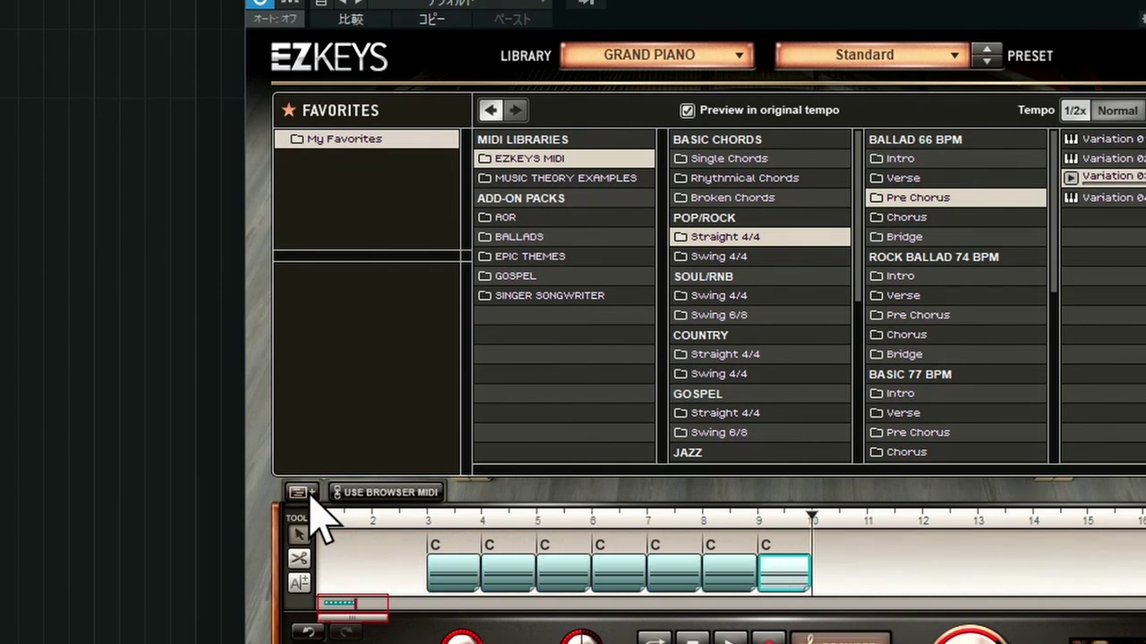
click(311, 498)
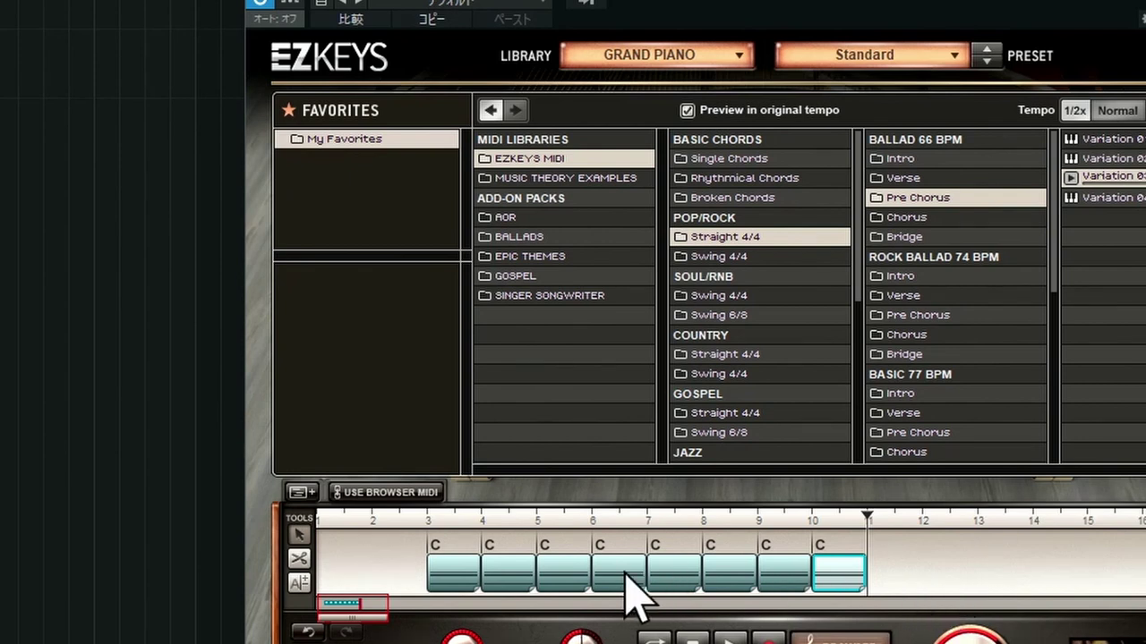
Set the bar 4 chord to Am with the chord wheel
click(502, 577)
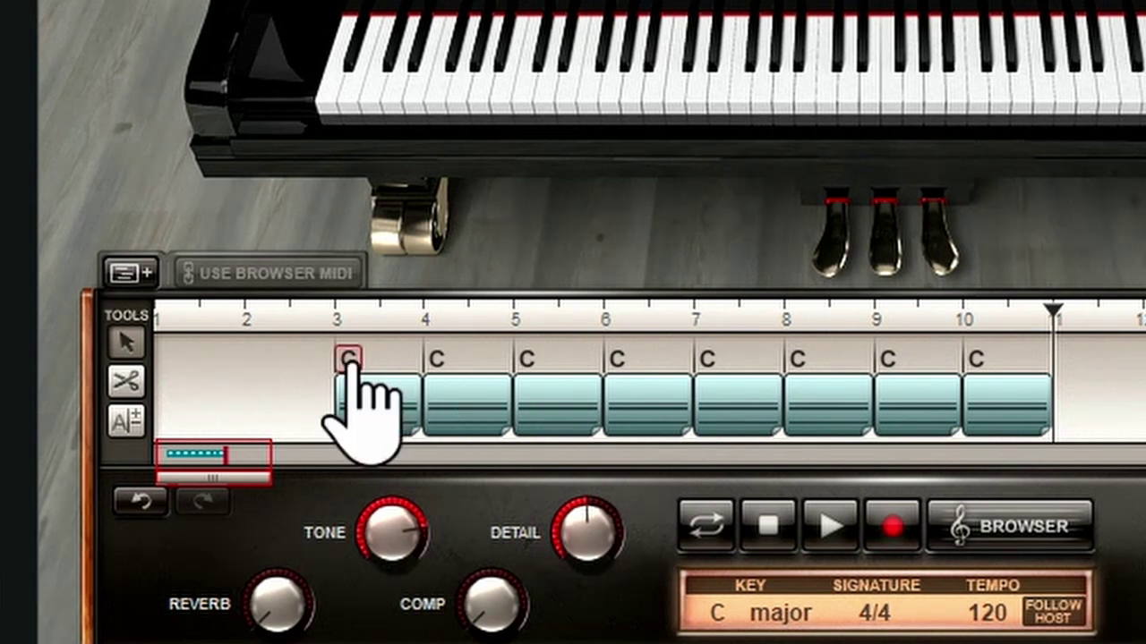
click(349, 361)
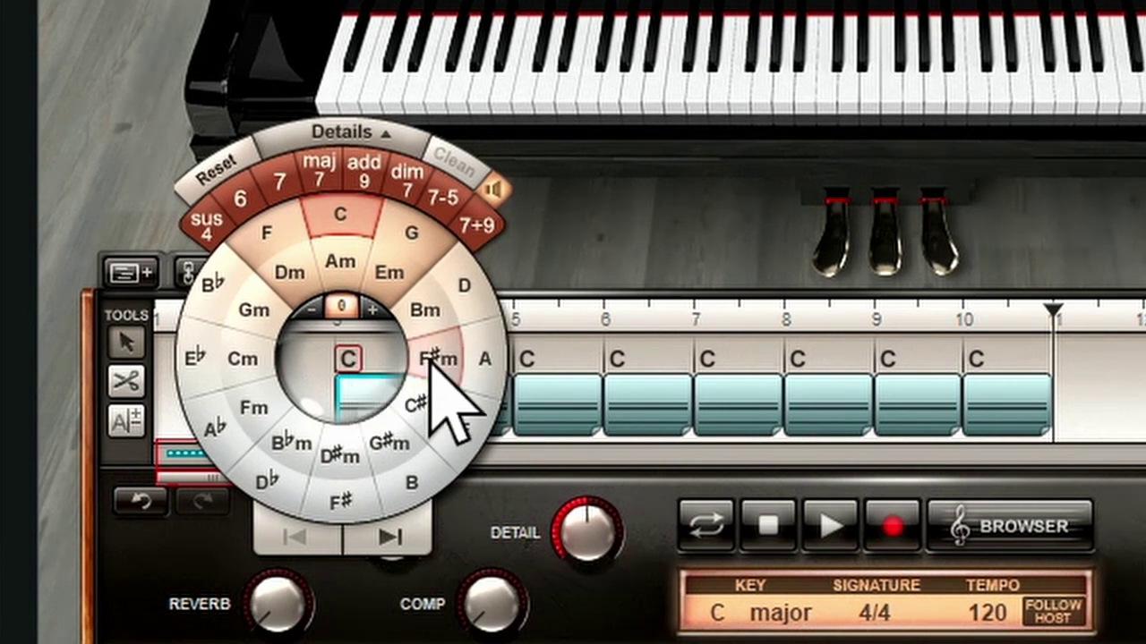
key(Right)
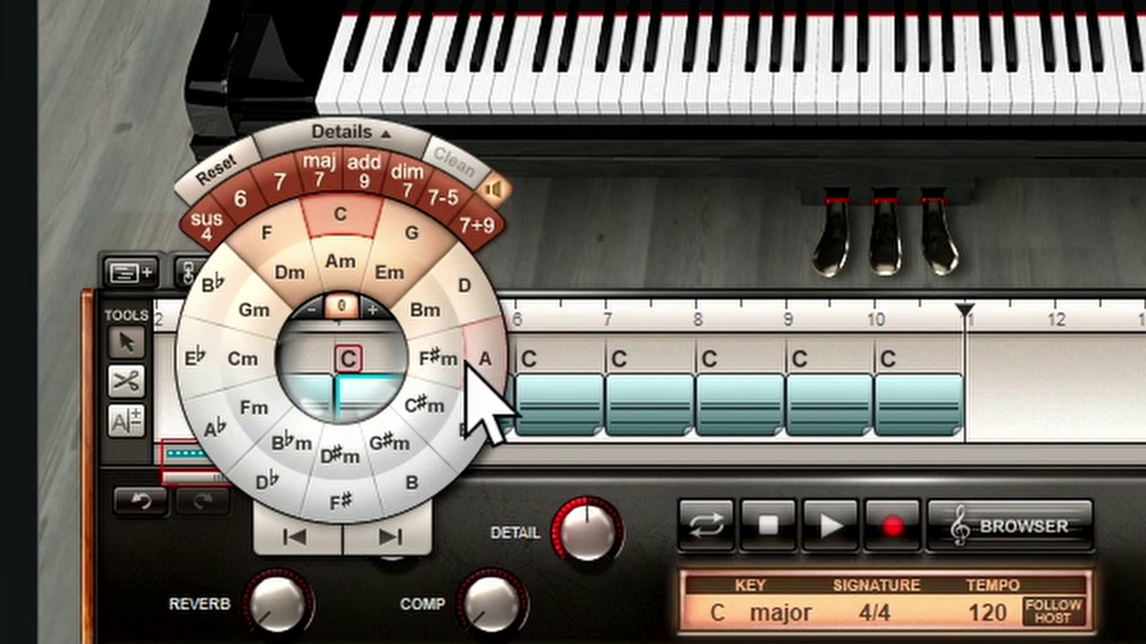
key(Left)
click(345, 350)
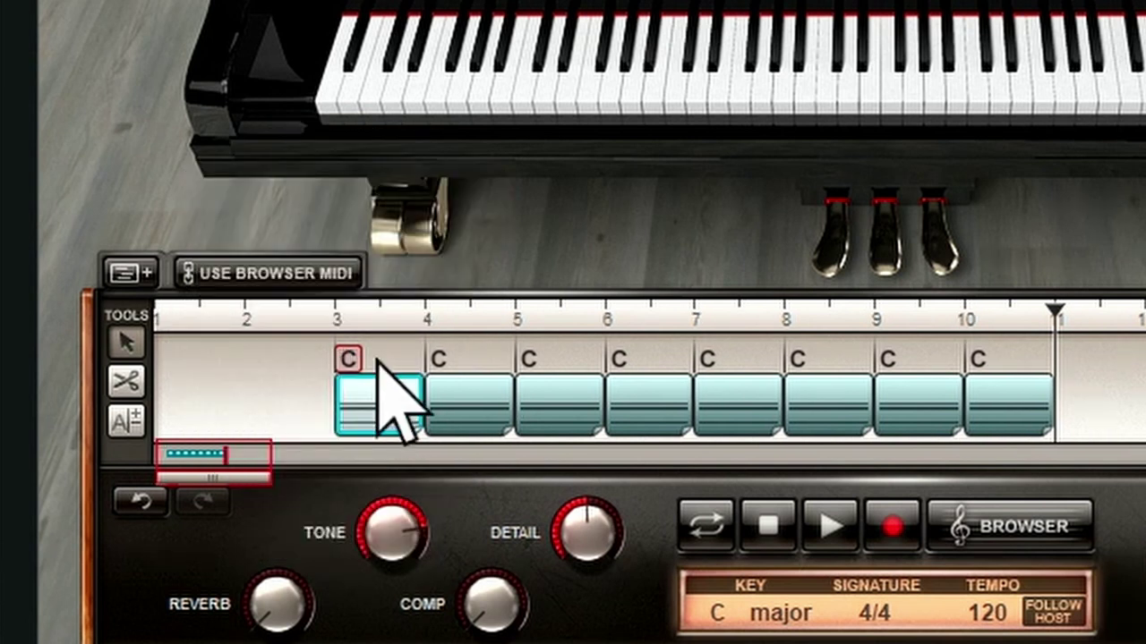
click(435, 358)
click(433, 256)
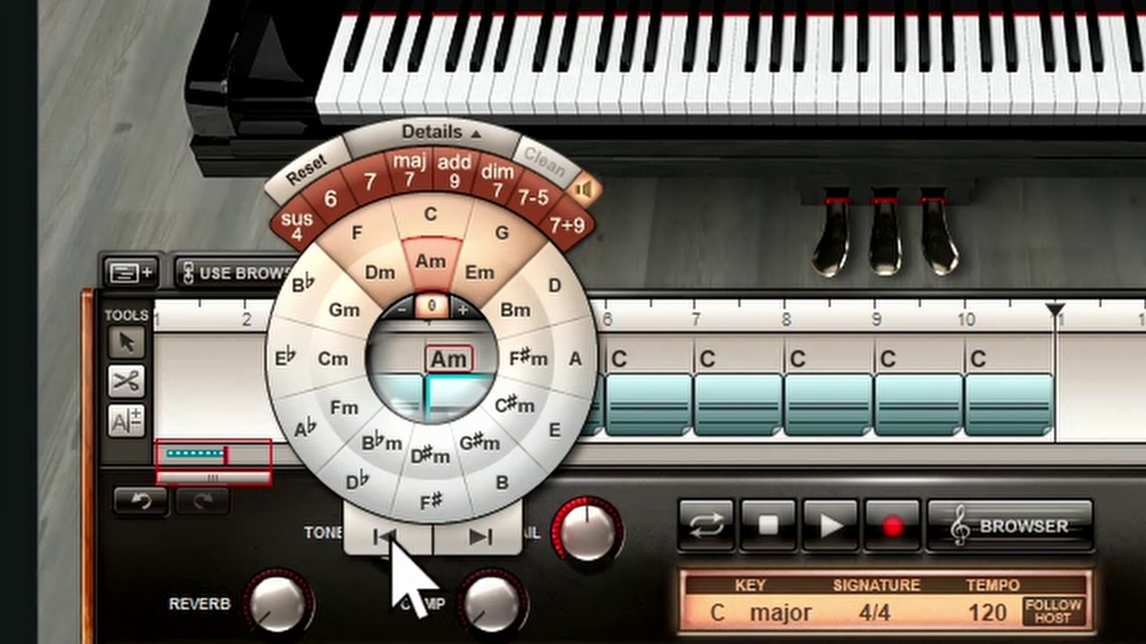
Set the chords of bars 5, 6 and 7 to C, G and F with the chord wheel
click(493, 542)
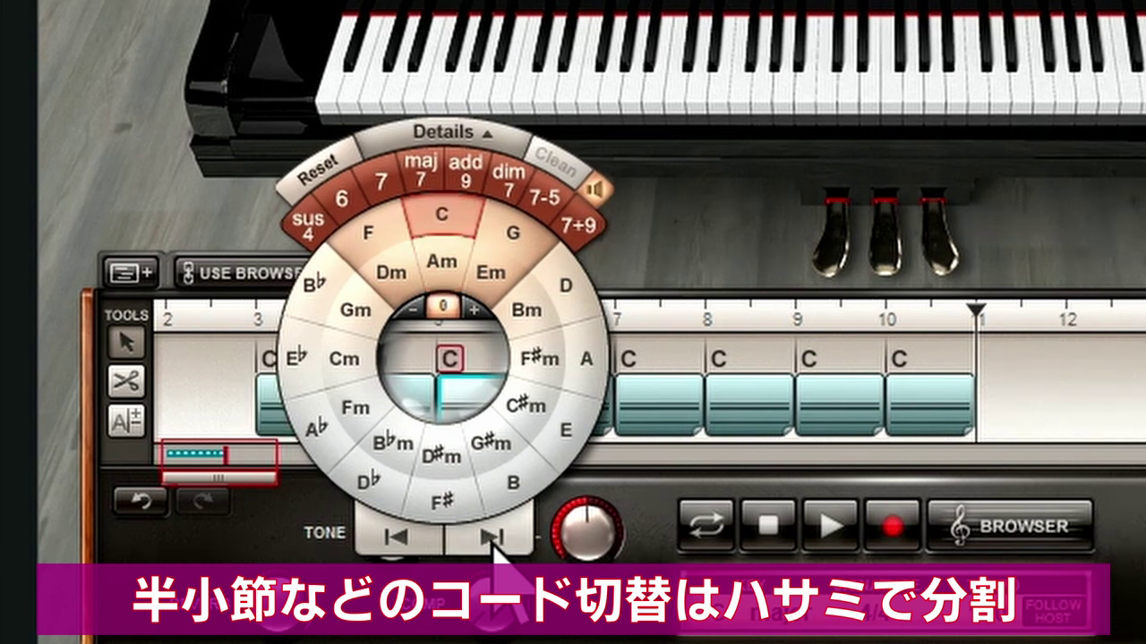
click(448, 215)
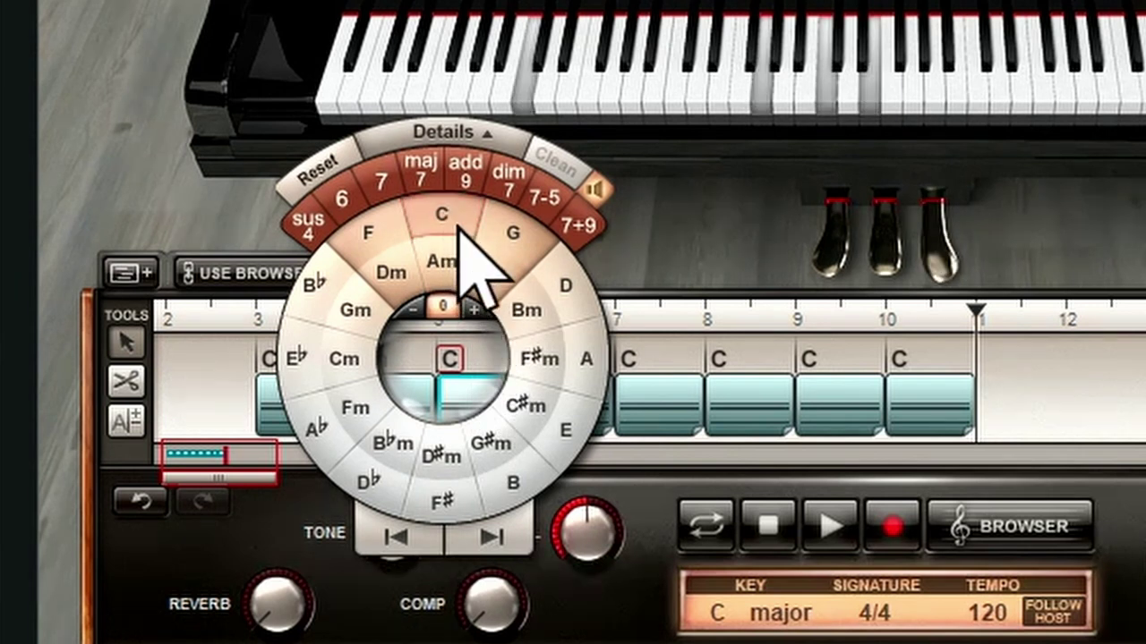
click(488, 542)
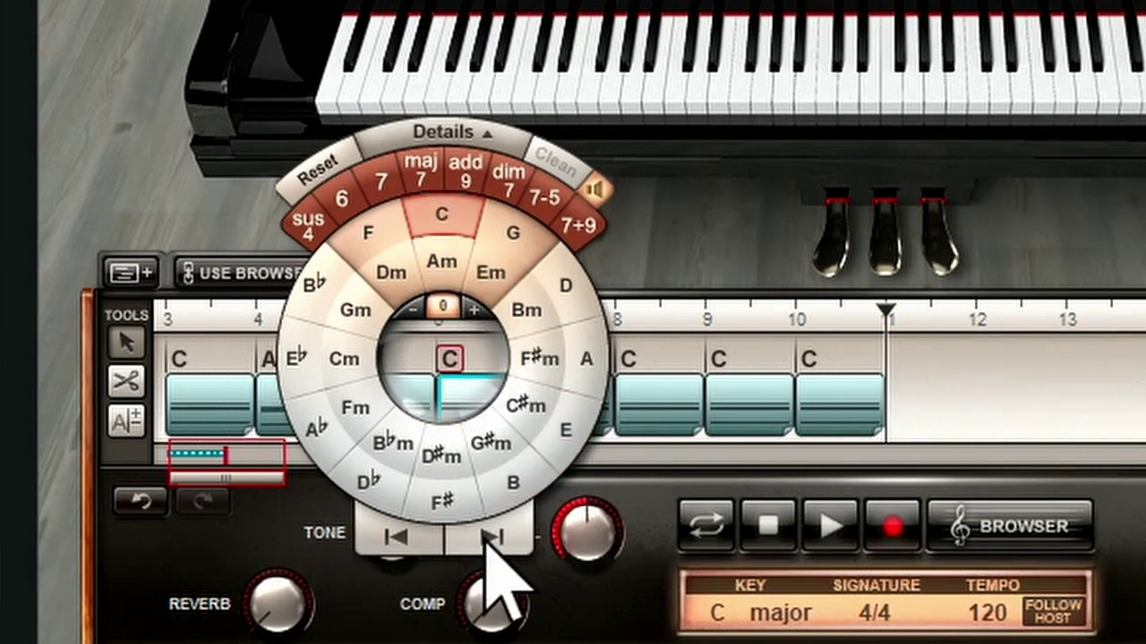
click(514, 244)
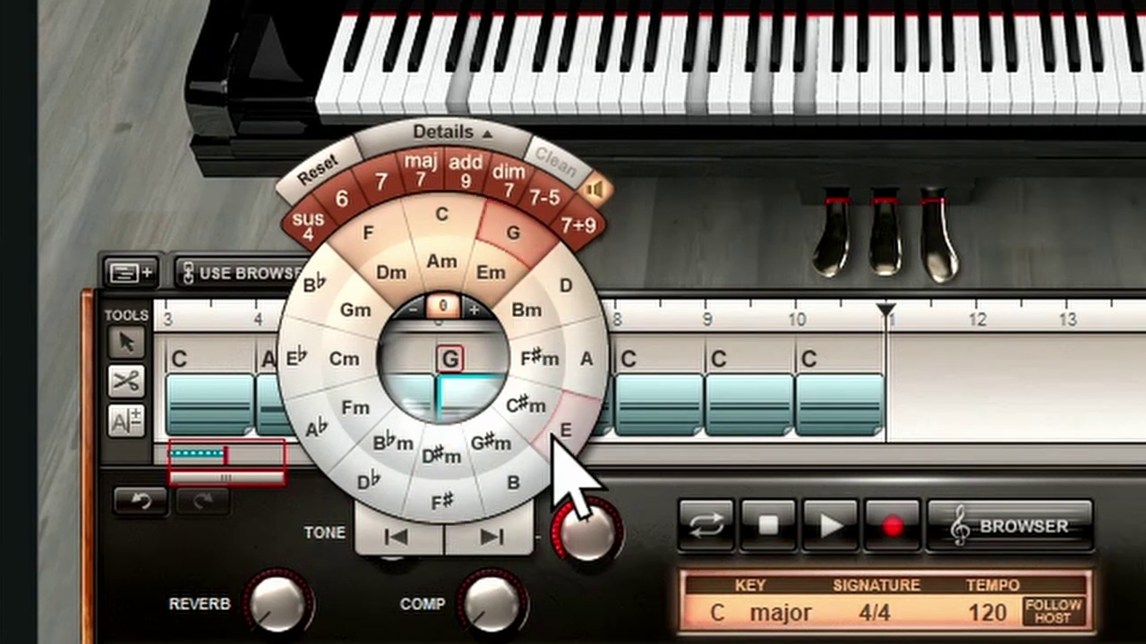
click(505, 530)
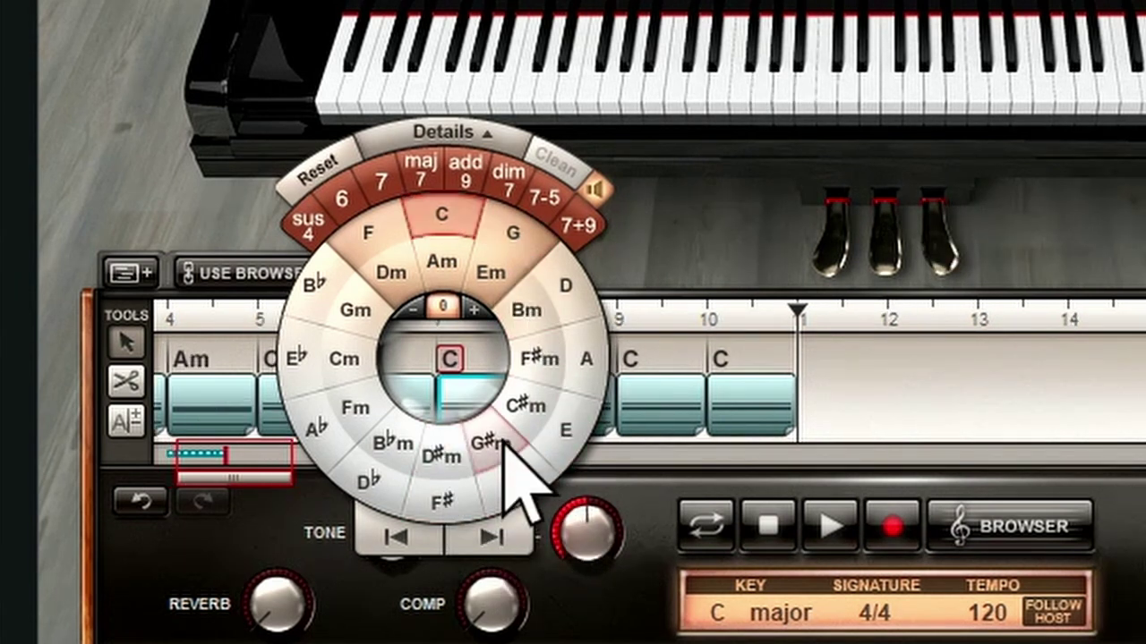
click(368, 250)
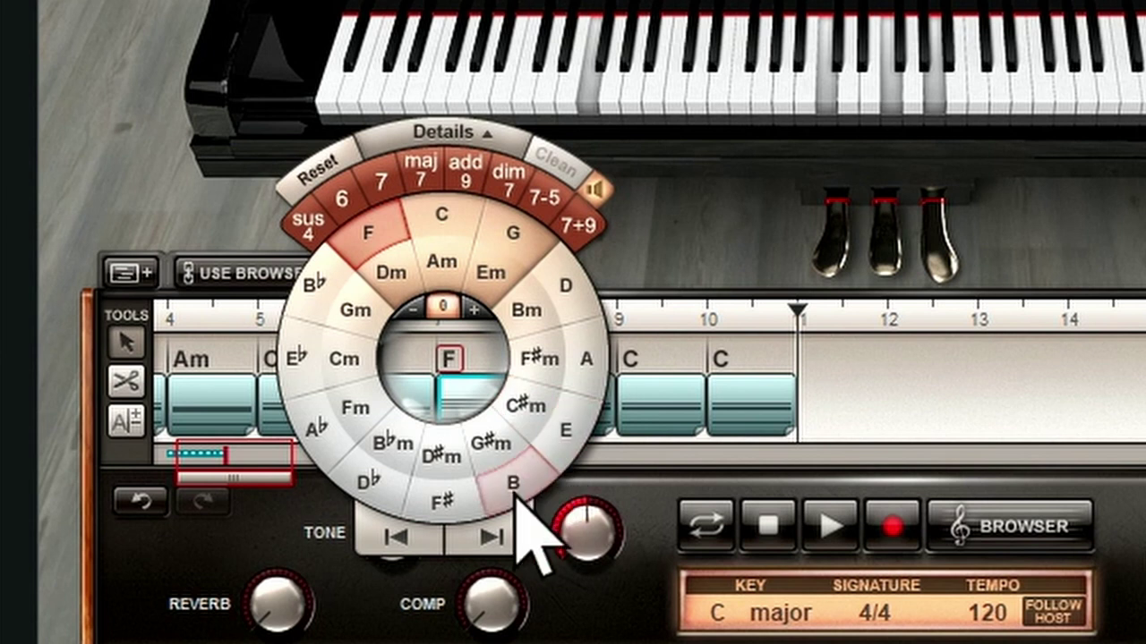
Set the chords of bars 8, 9 and 10 to C, F and G7, and close the chord wheel
click(492, 535)
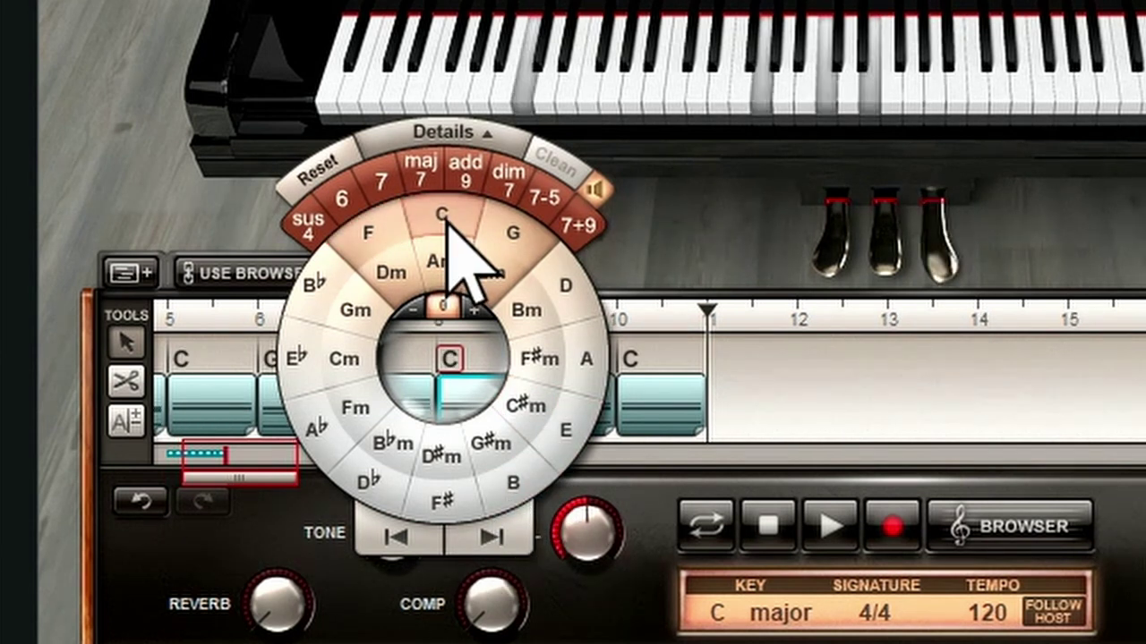
click(447, 224)
click(491, 535)
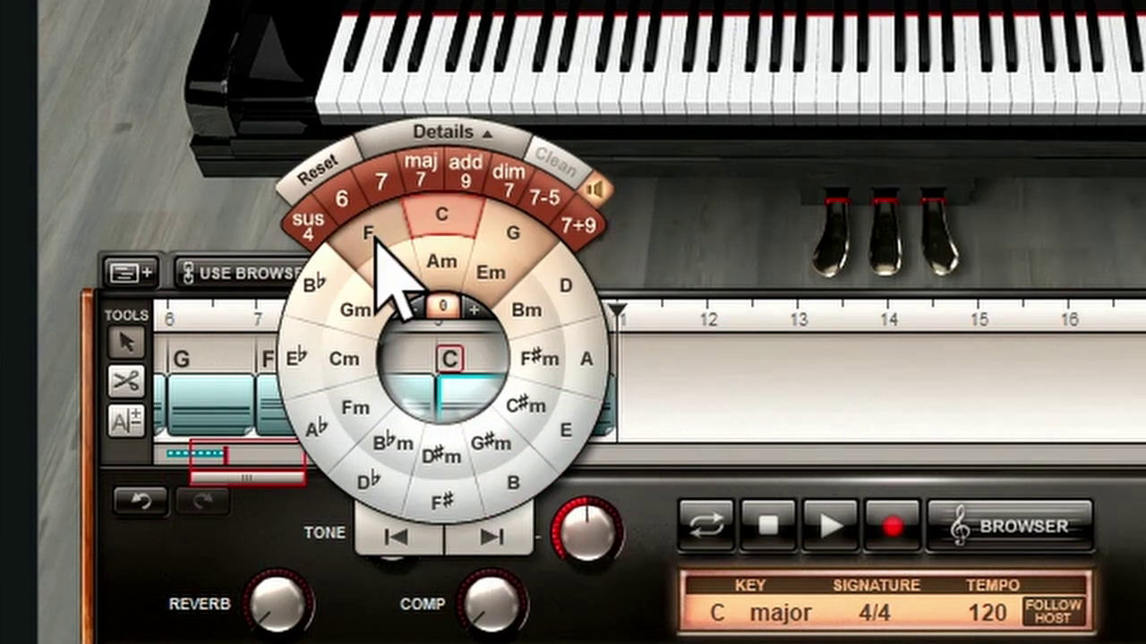
click(376, 240)
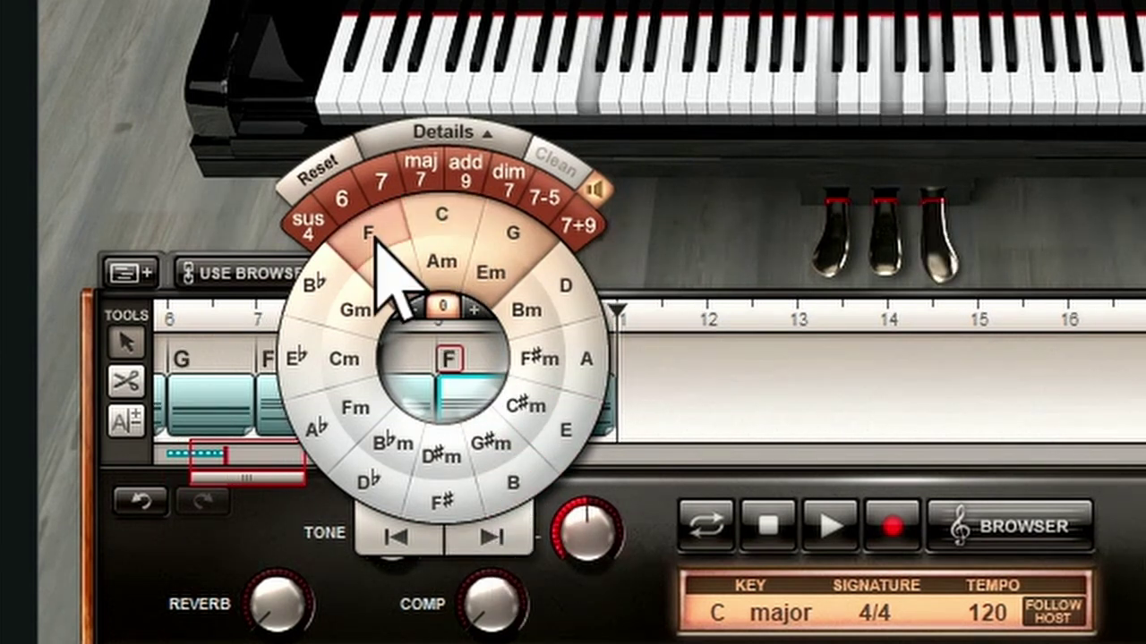
click(492, 536)
click(510, 246)
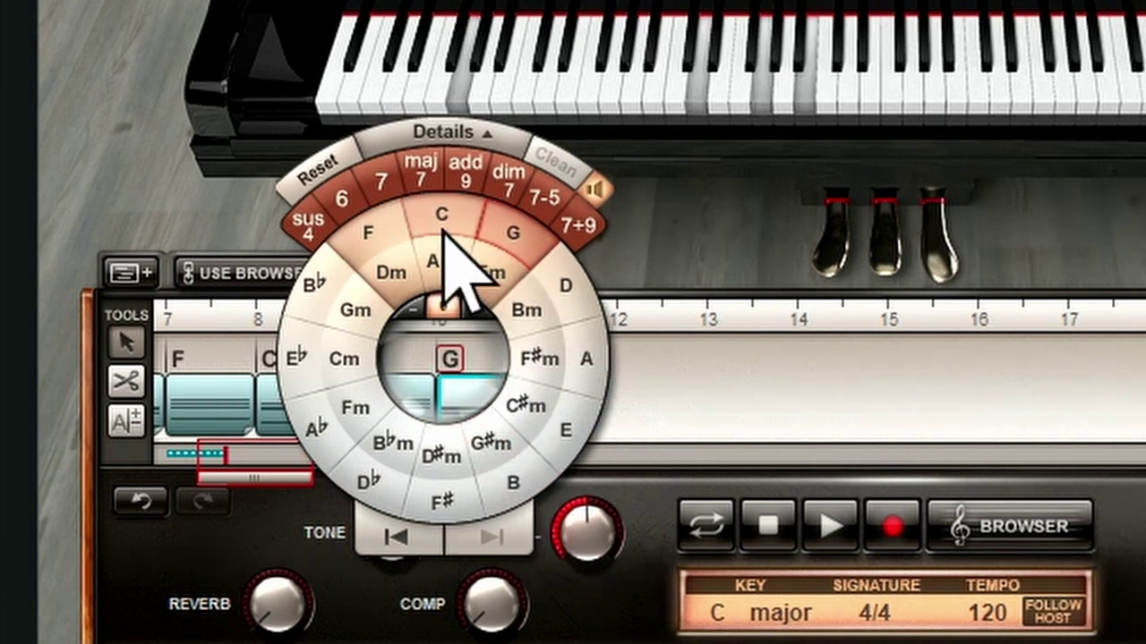
click(397, 196)
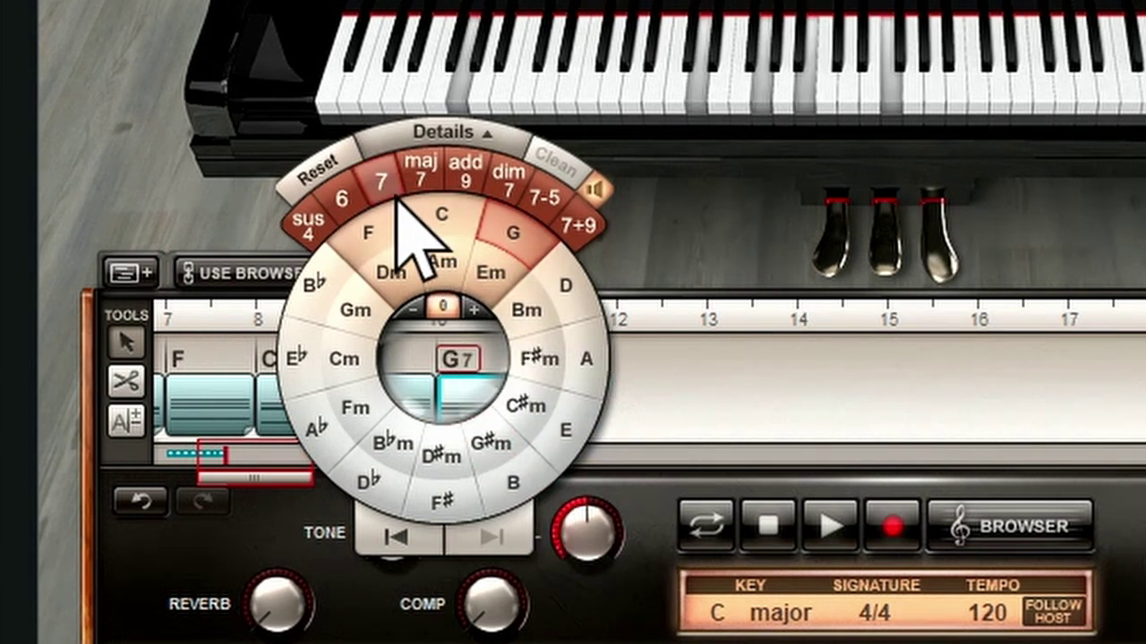
click(737, 379)
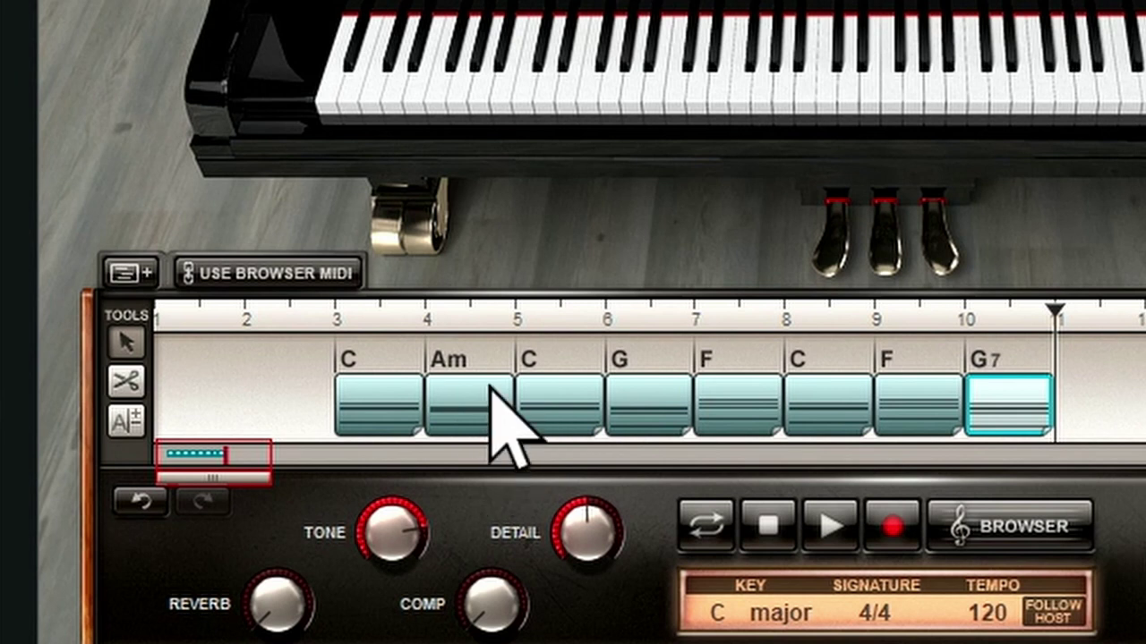
Try Em as the bar 4 chord, and set it back to Am with the chord wheel
click(445, 360)
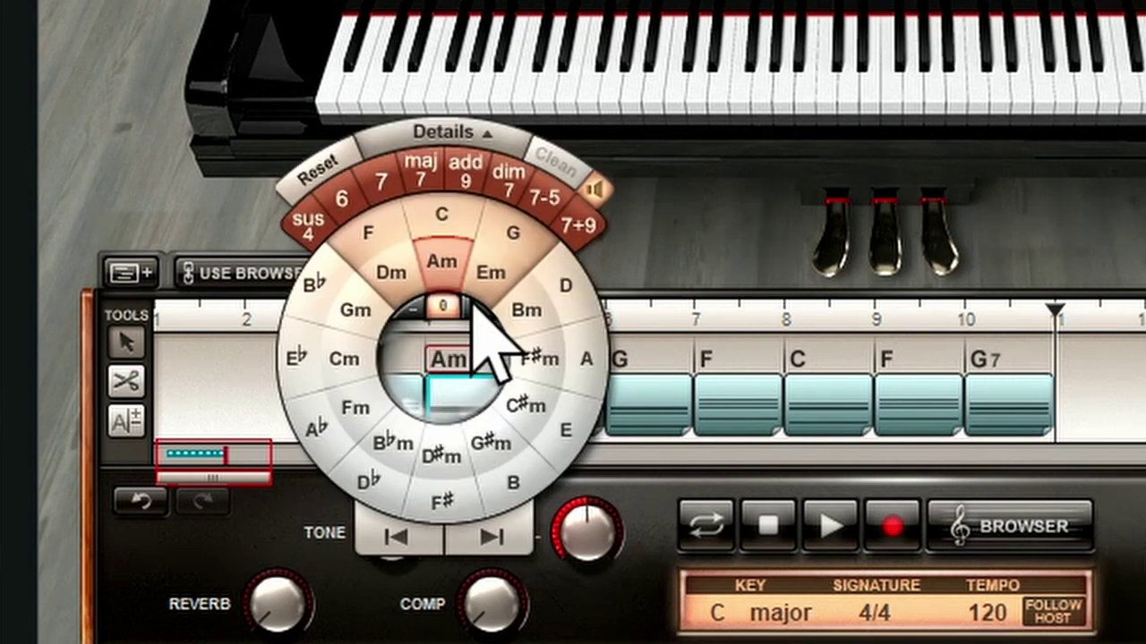
click(489, 271)
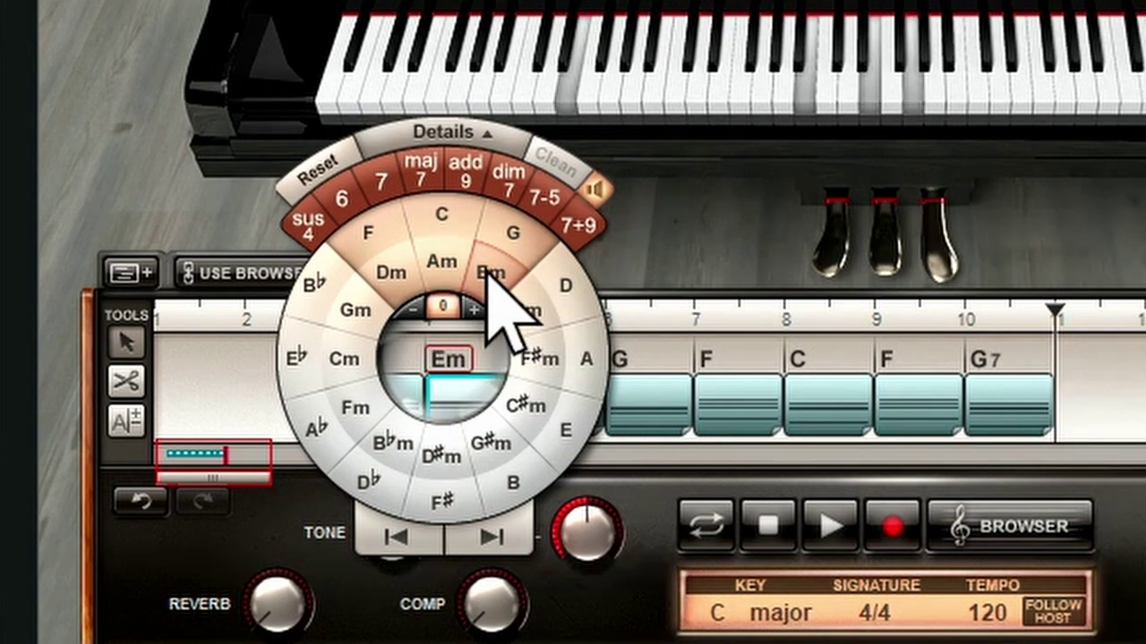
click(1139, 291)
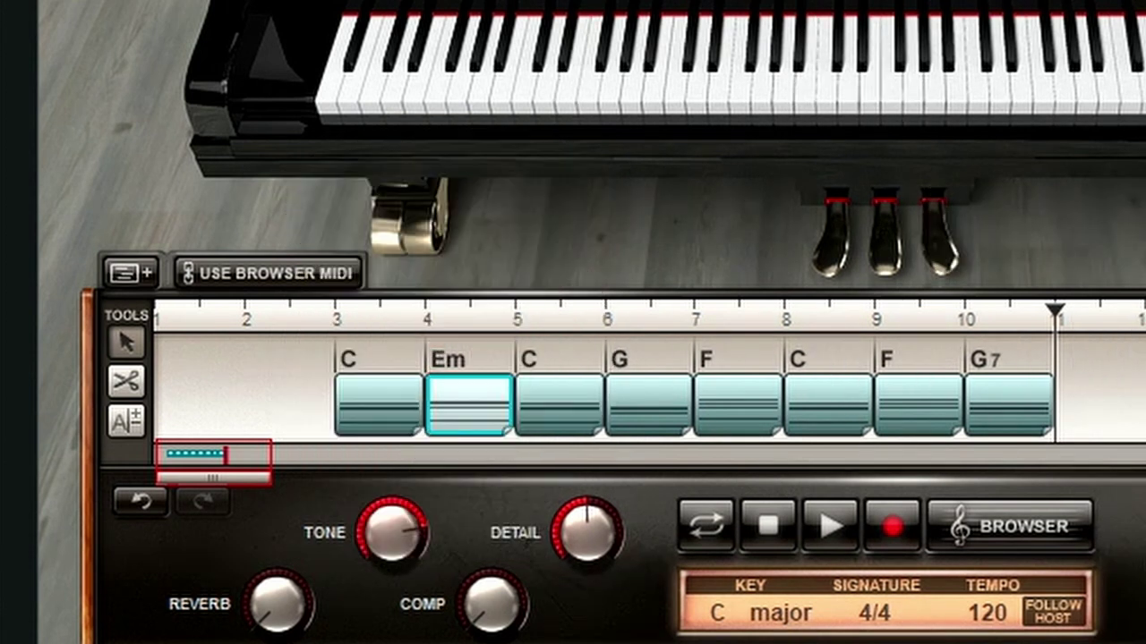
click(449, 360)
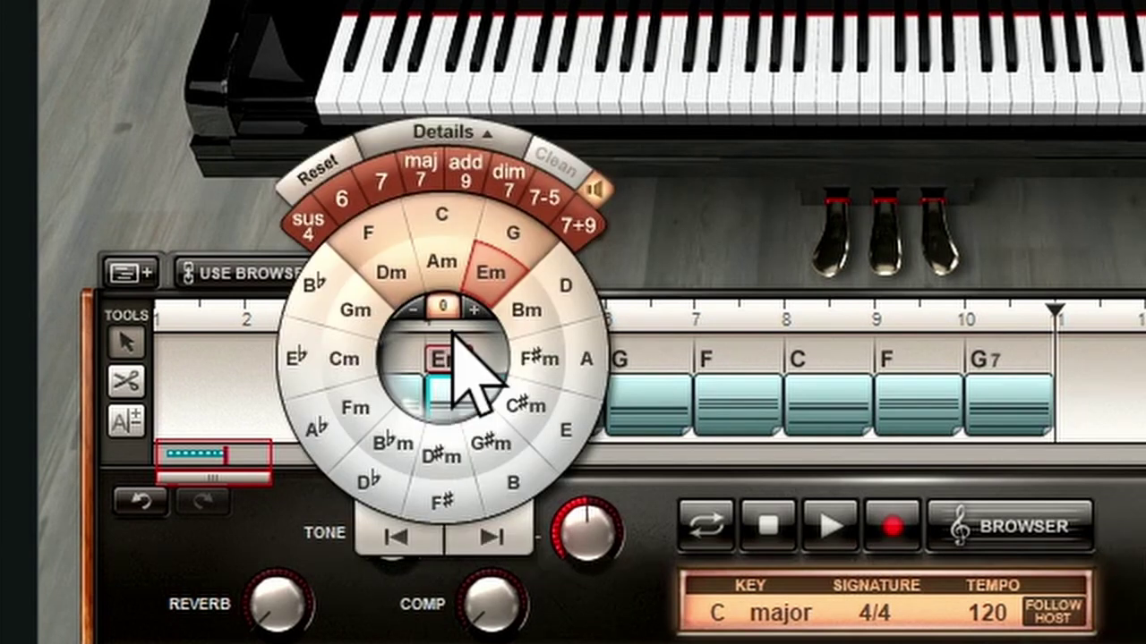
click(454, 259)
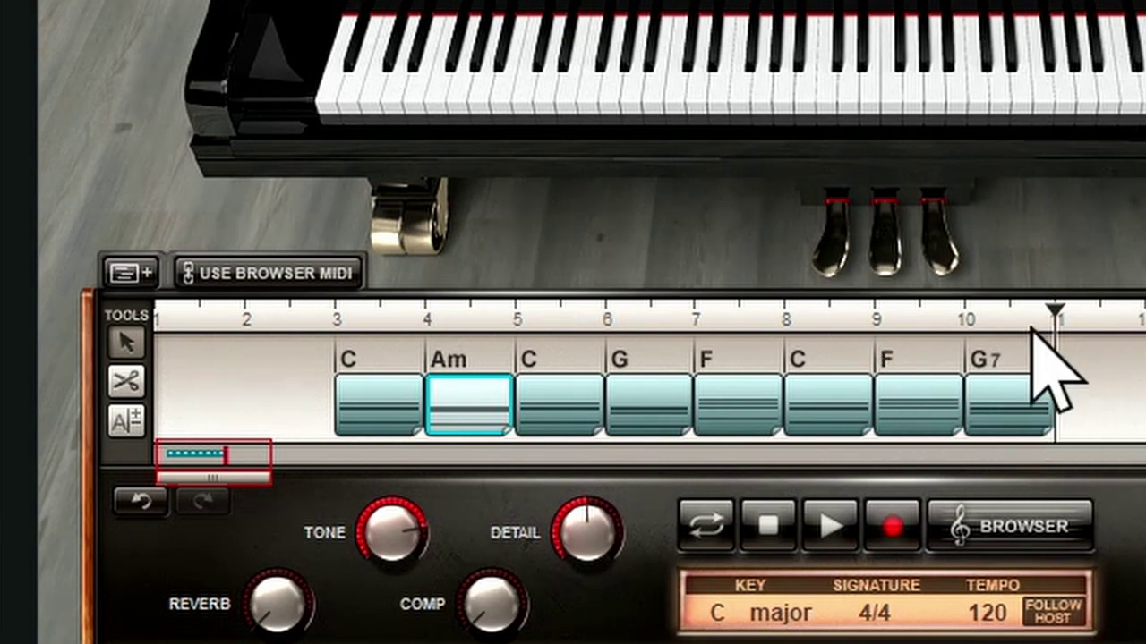
Replace the first four chord blocks, bars 3 to 6, with the Ballad 66 BPM Pre Chorus Variation 02 browser MIDI
drag(293, 397, 660, 409)
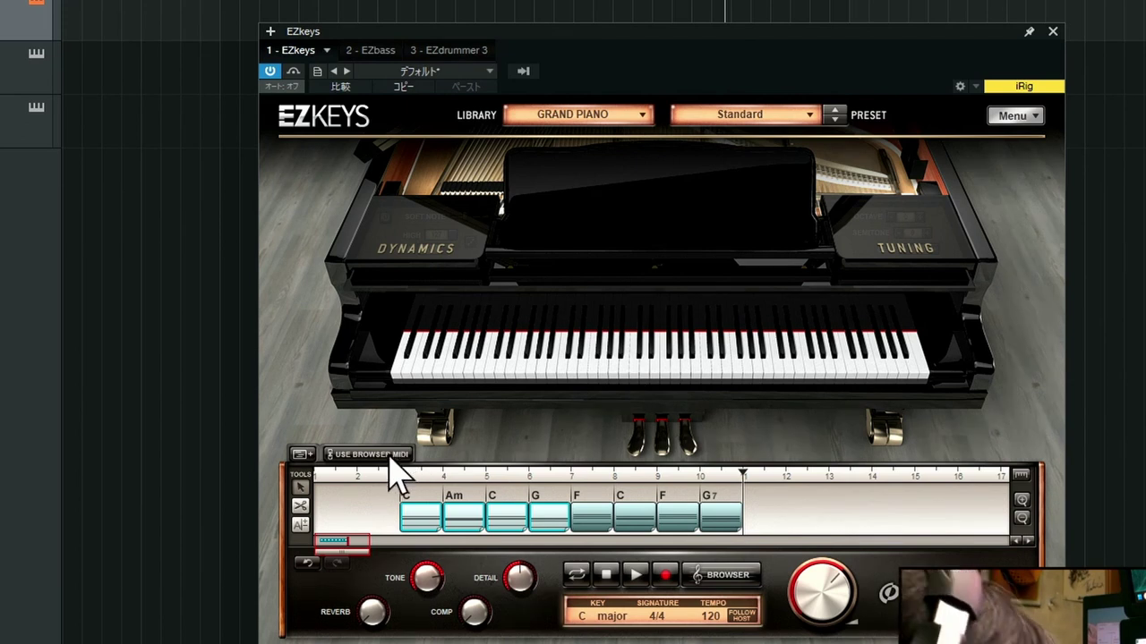
click(389, 459)
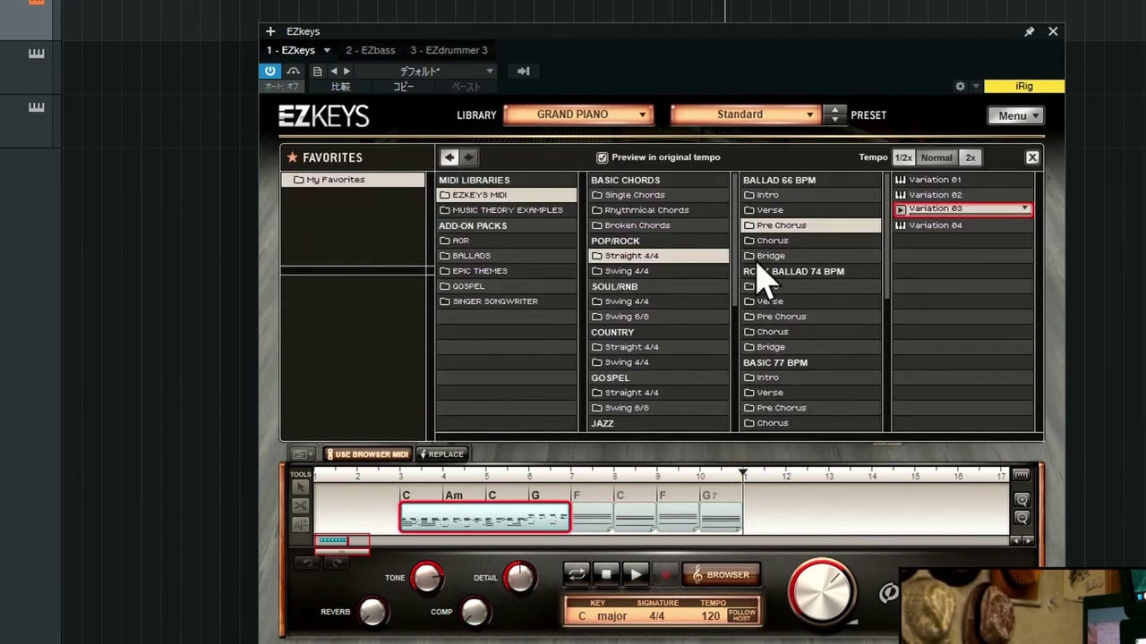
click(931, 195)
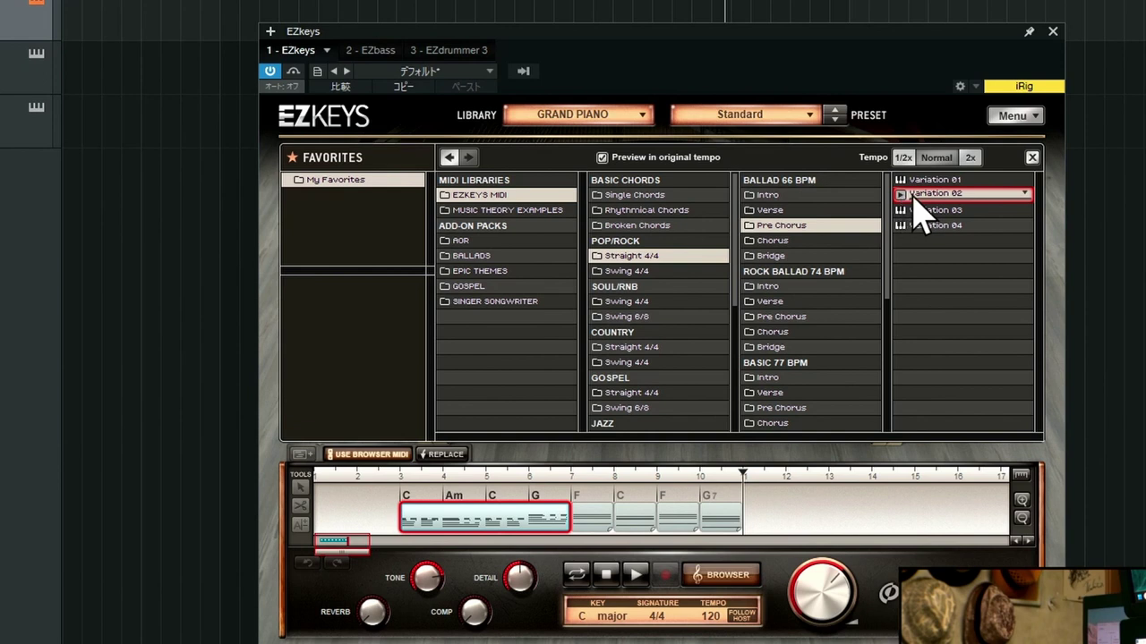
click(445, 454)
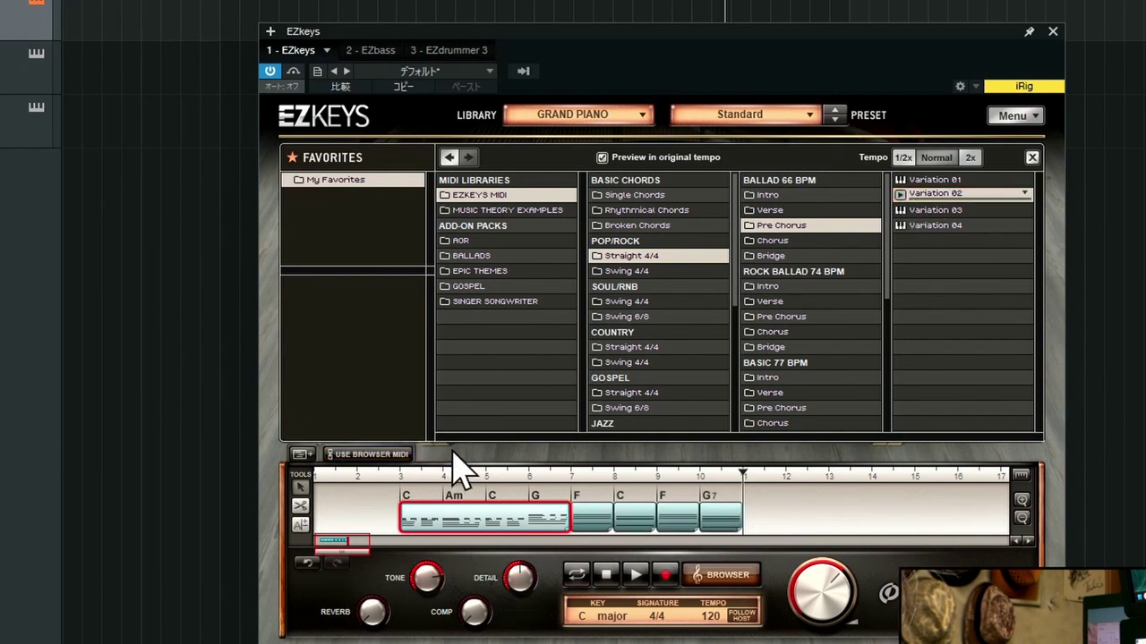
Replace the last four chord blocks, bars 7 to 10, with the Ballad 66 BPM Pre Chorus Variation 03 browser MIDI
drag(723, 523, 598, 532)
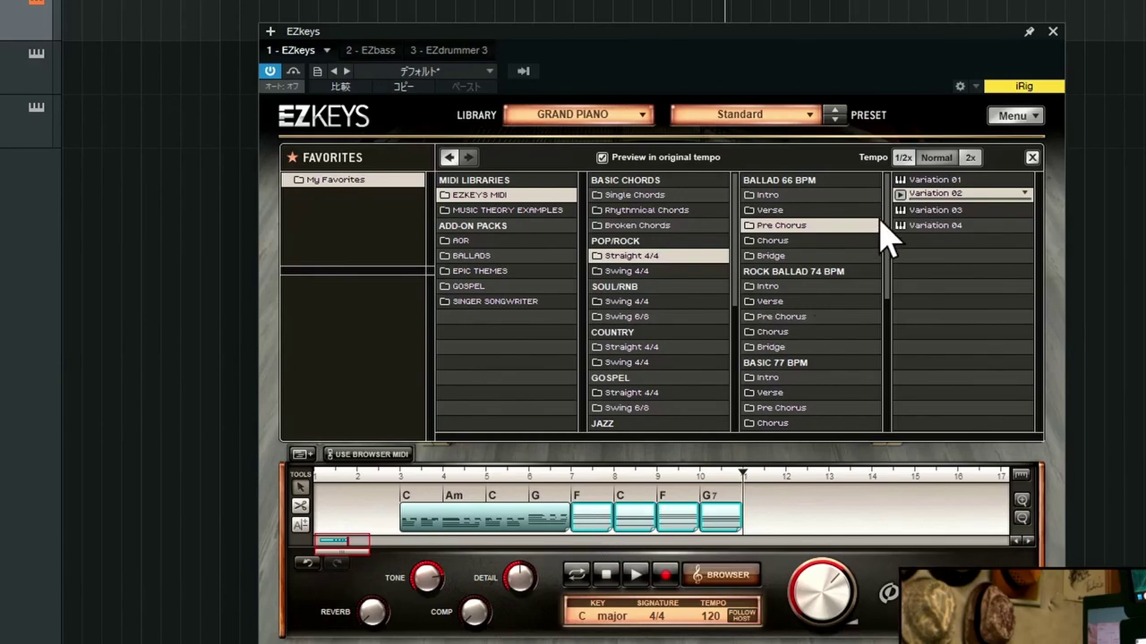
click(936, 213)
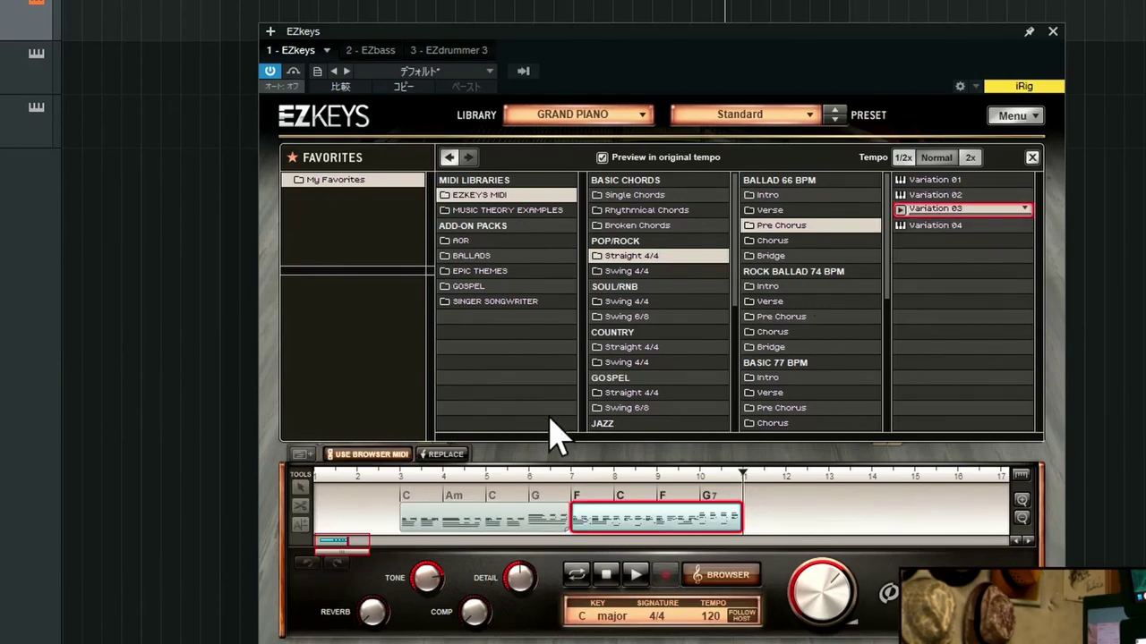
click(455, 458)
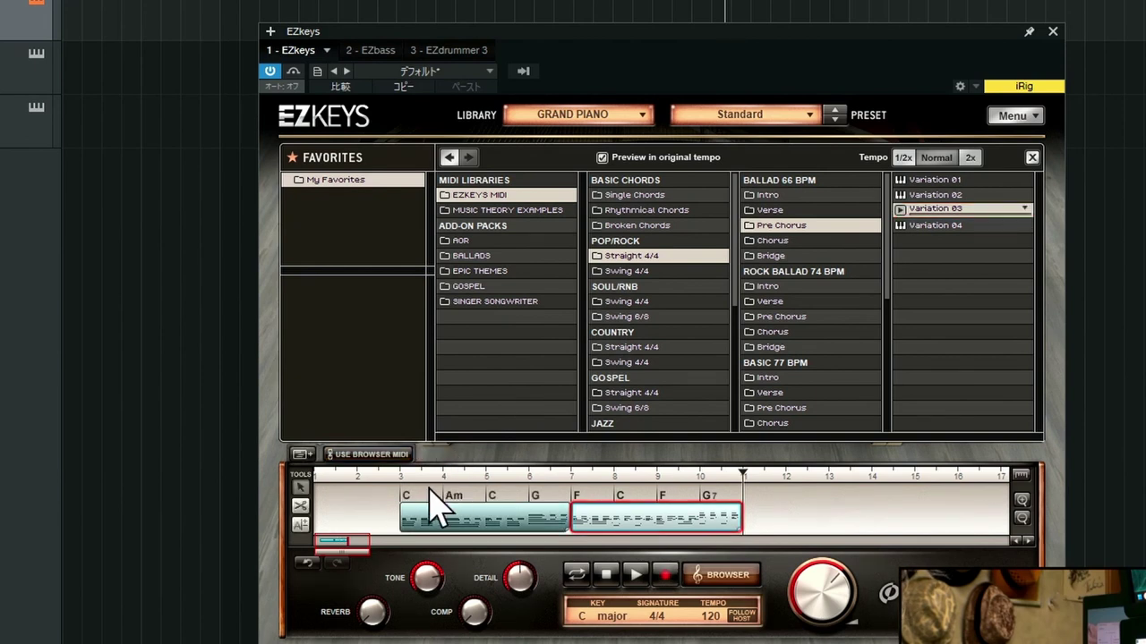
click(353, 522)
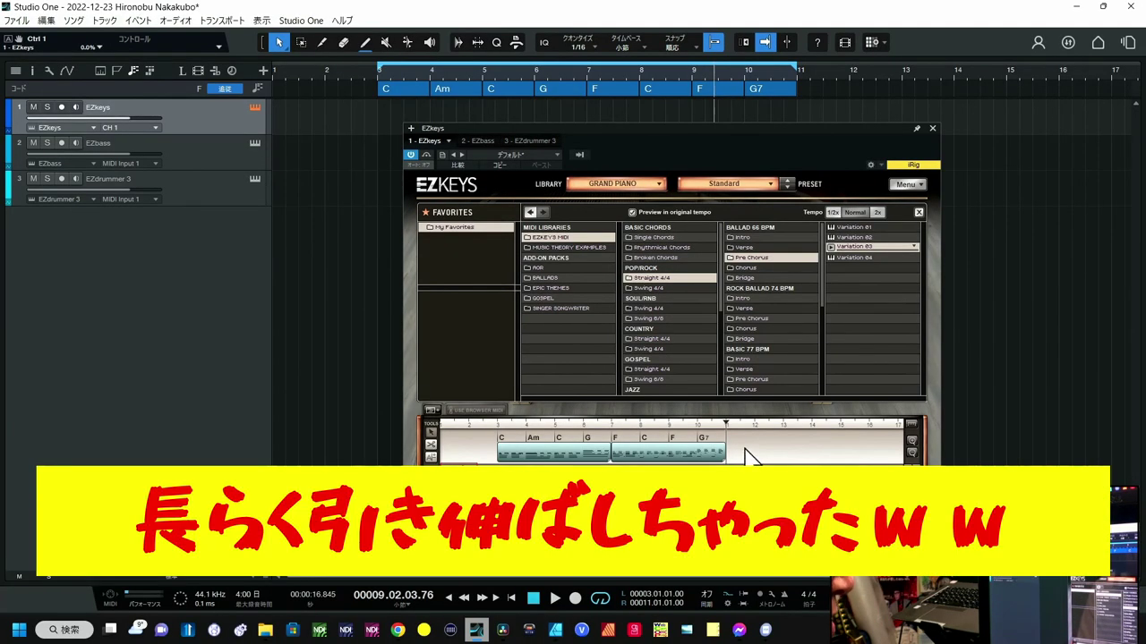
Export both song blocks as MIDI onto the Studio One EZkeys track at bar 3, and move the plug-in window clear of the track
drag(744, 449, 478, 458)
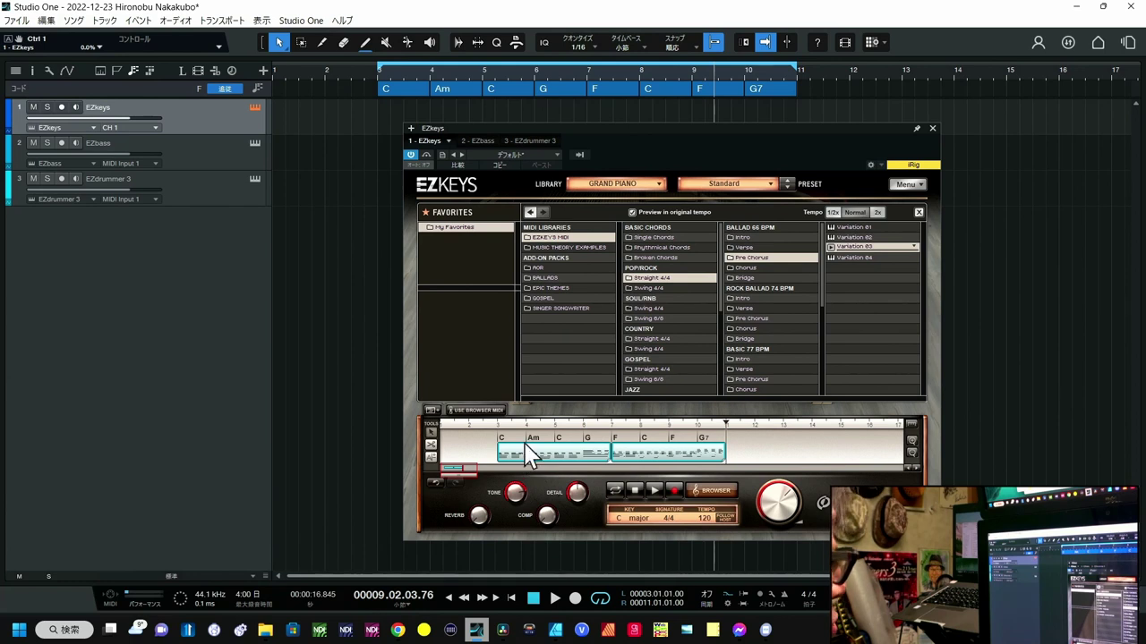
drag(460, 178, 403, 118)
drag(415, 133, 421, 196)
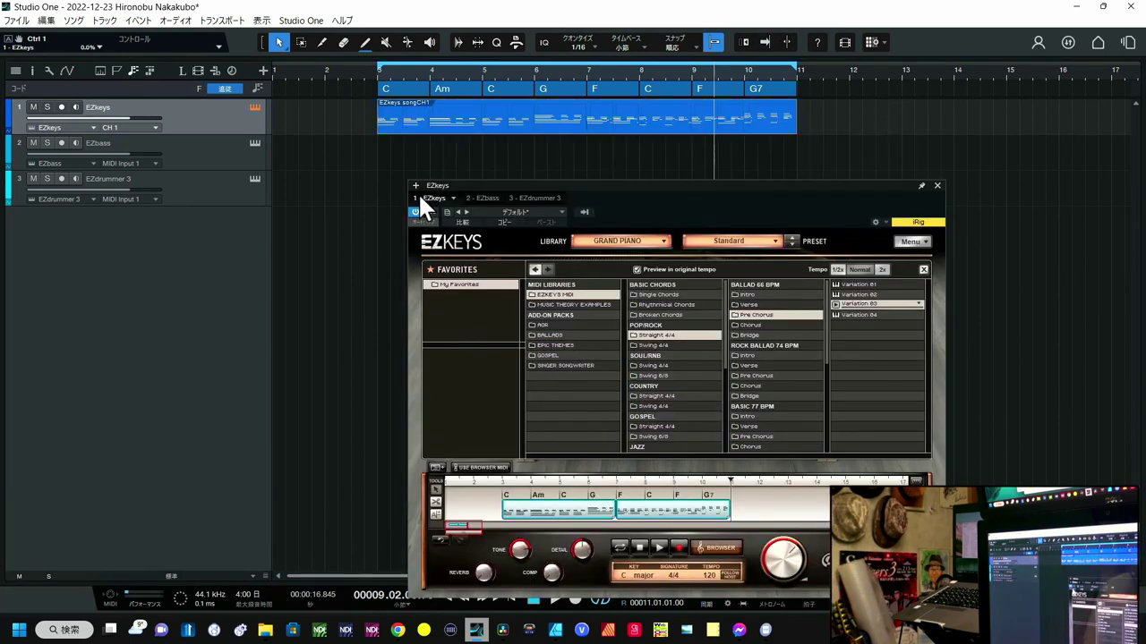
Play the arrangement in the DAW from bar 3 to hear the exported piano part, and stop playback
click(377, 72)
click(555, 604)
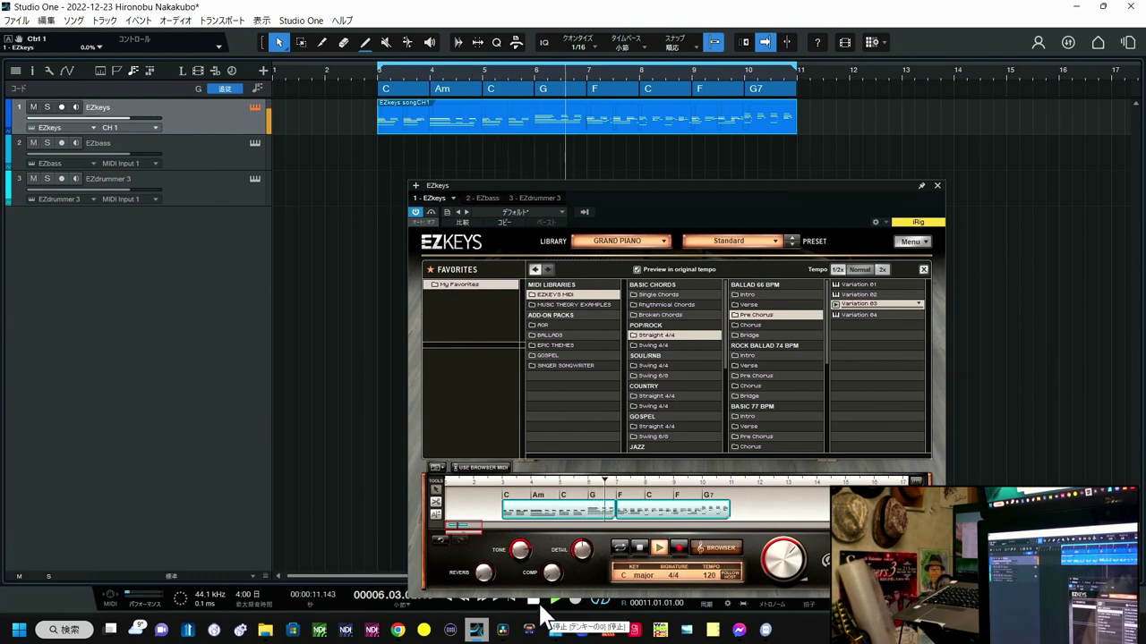
click(539, 607)
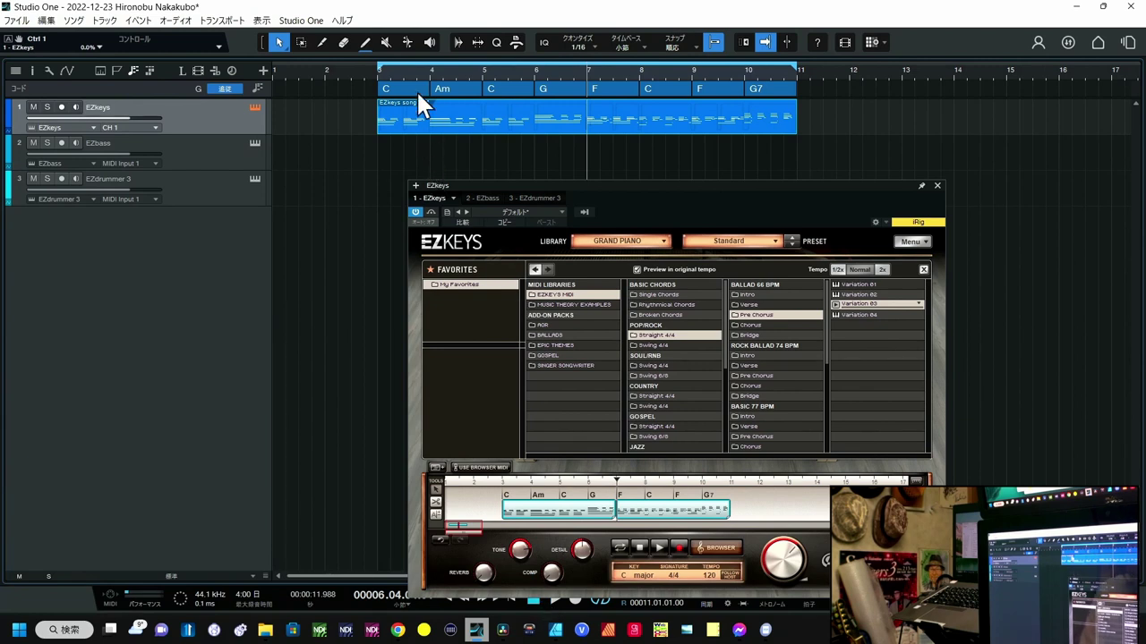
Open the EZkeys track's MIDI event in the note editor and close the EZkeys plug-in window
drag(409, 71, 413, 104)
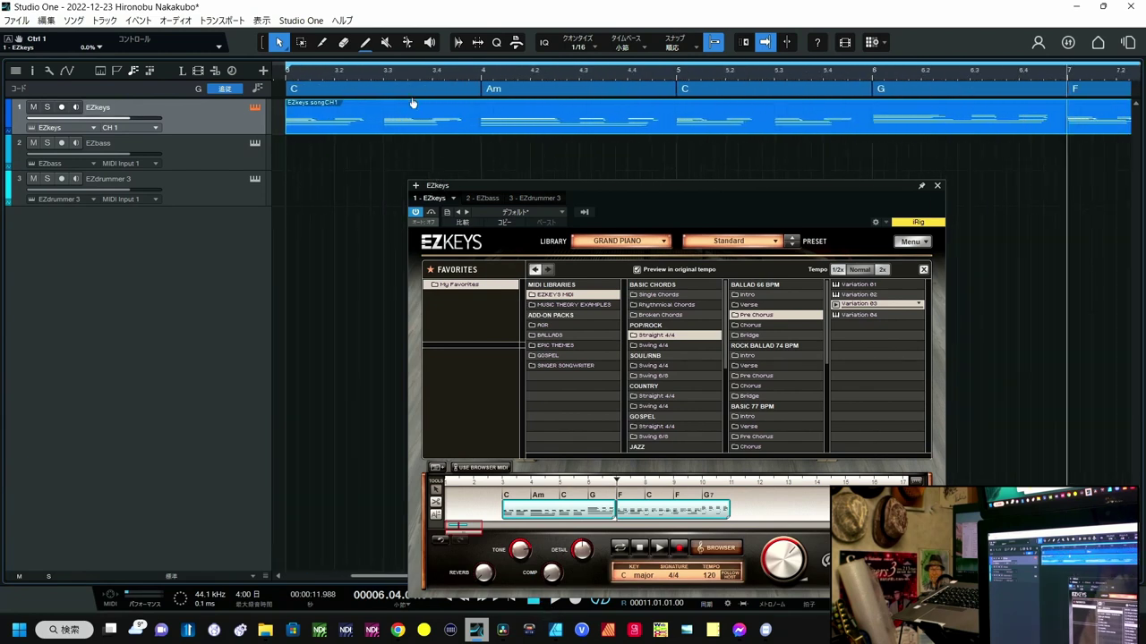
double_click(412, 104)
click(936, 185)
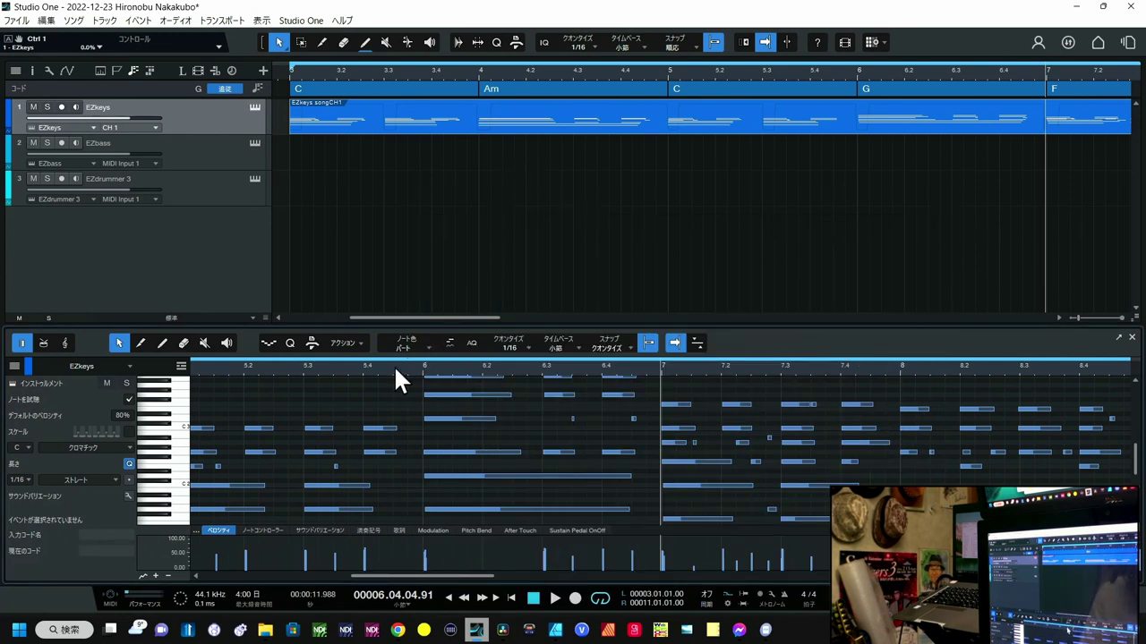
Draw a sixteenth-length G2 note at 4.04.04, just before bar 5, in the note editor
drag(394, 365, 451, 347)
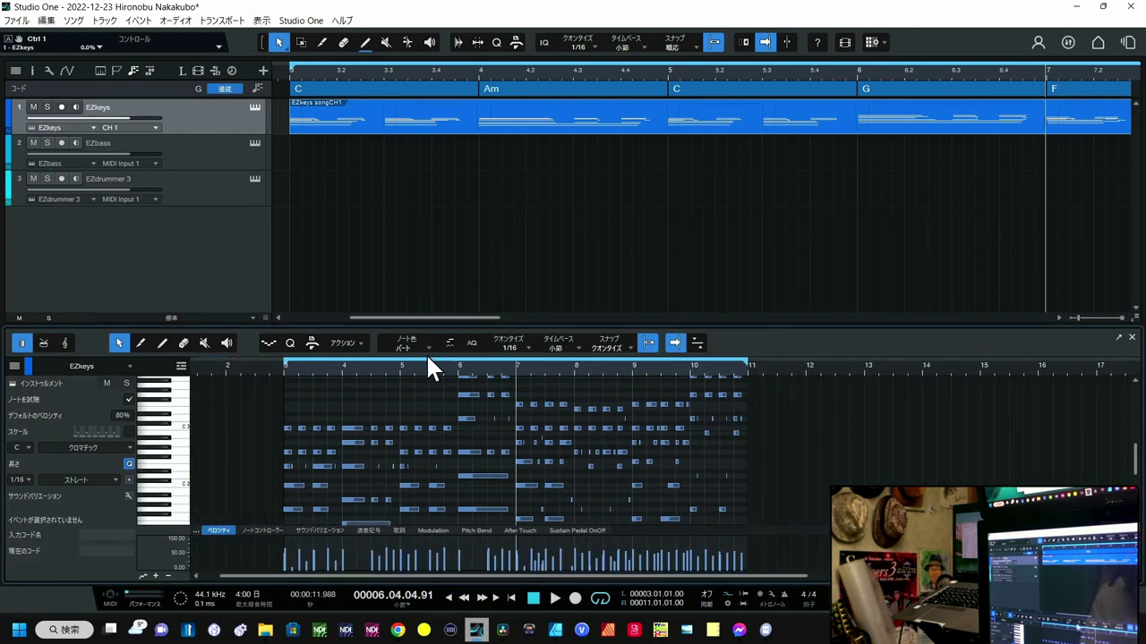
drag(364, 364, 551, 483)
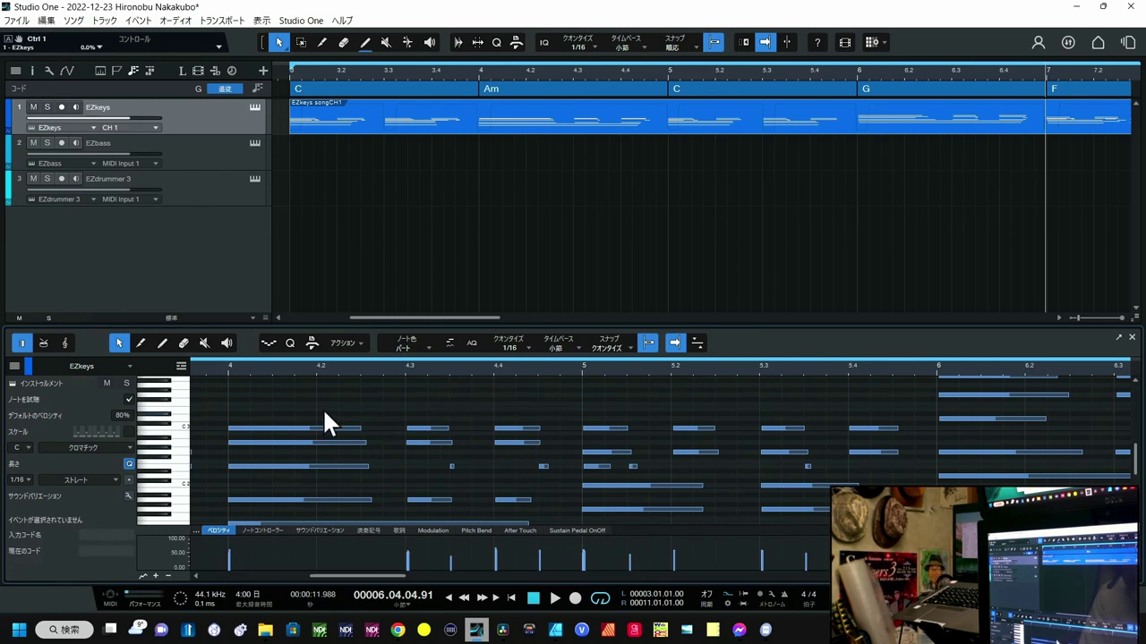
click(163, 344)
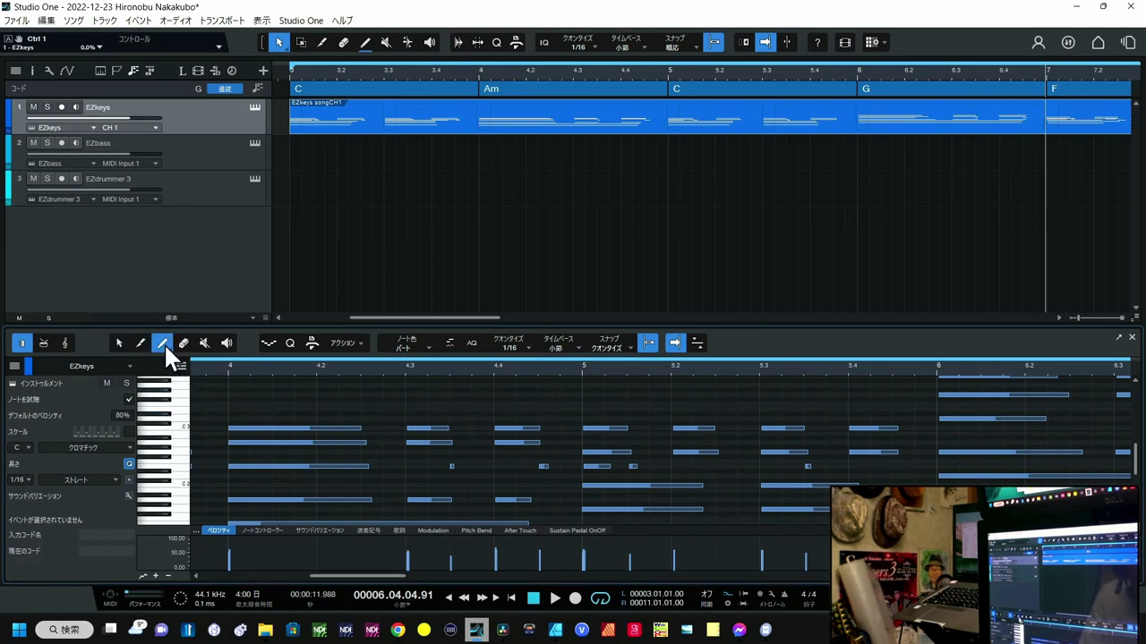
click(566, 451)
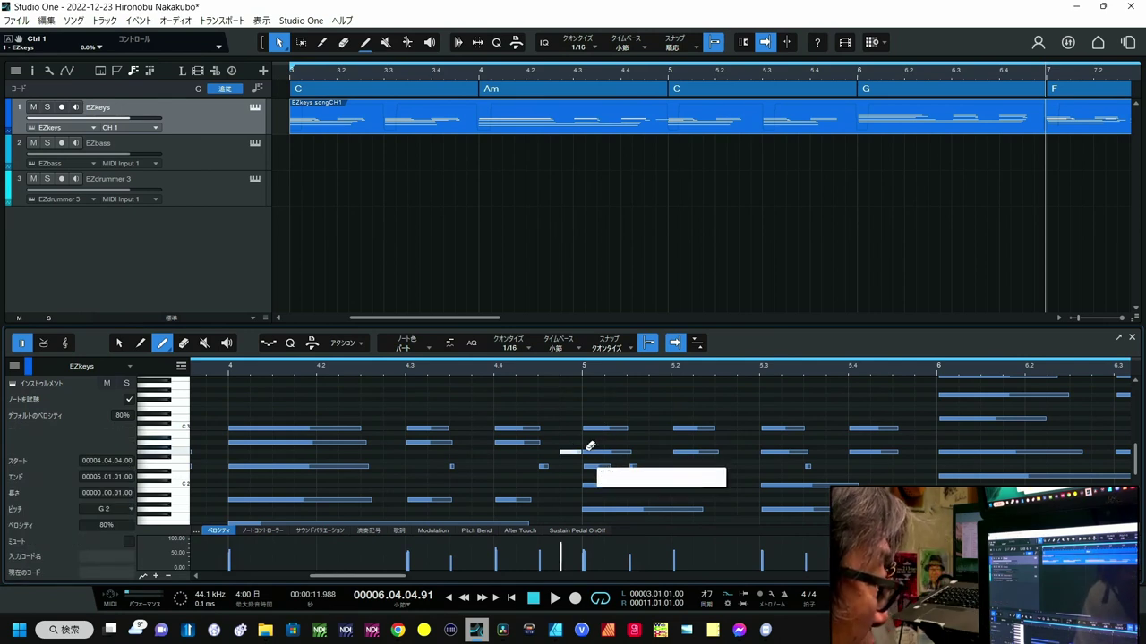
Try shortening the new G2 note just before bar 5 to a length of 0.0.0.56, and play the arrangement from bar 3
drag(581, 453, 570, 454)
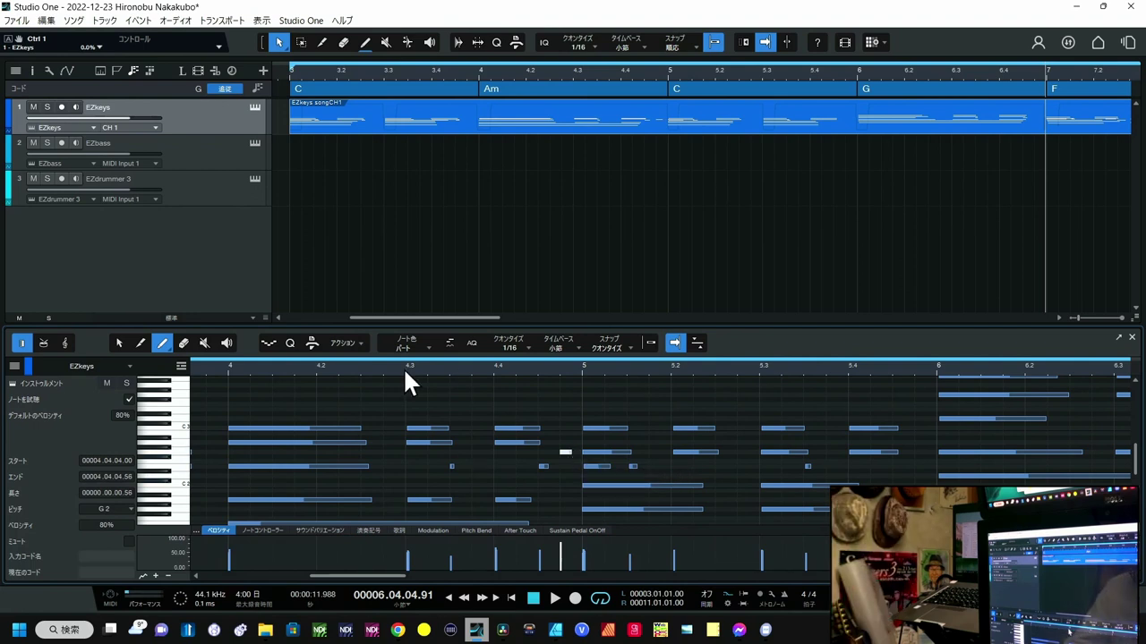
click(289, 74)
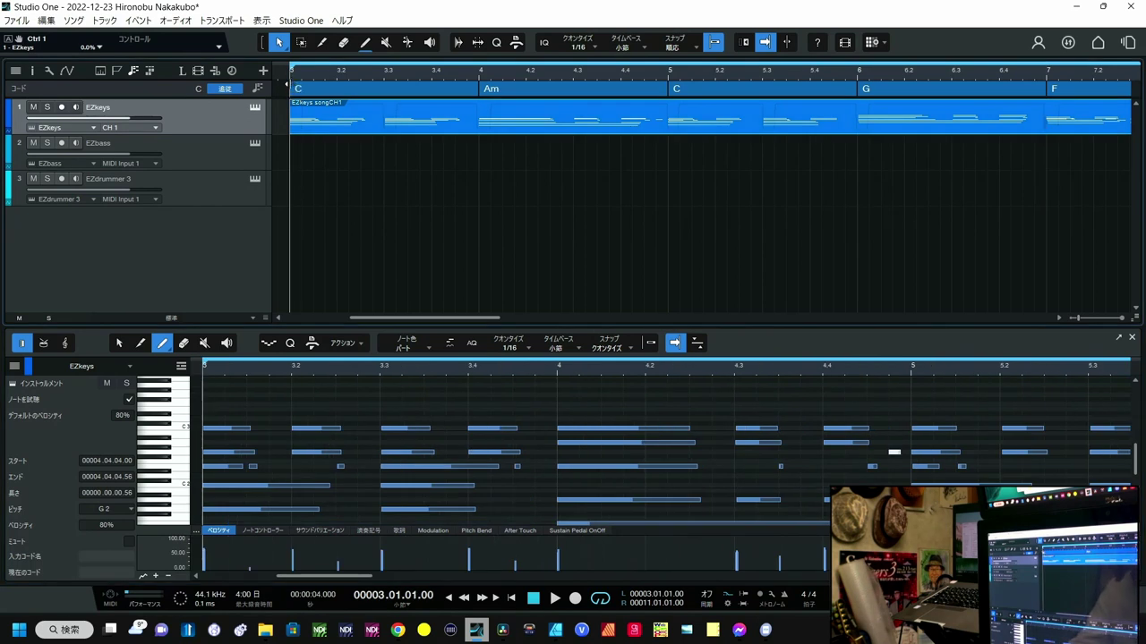
key(space)
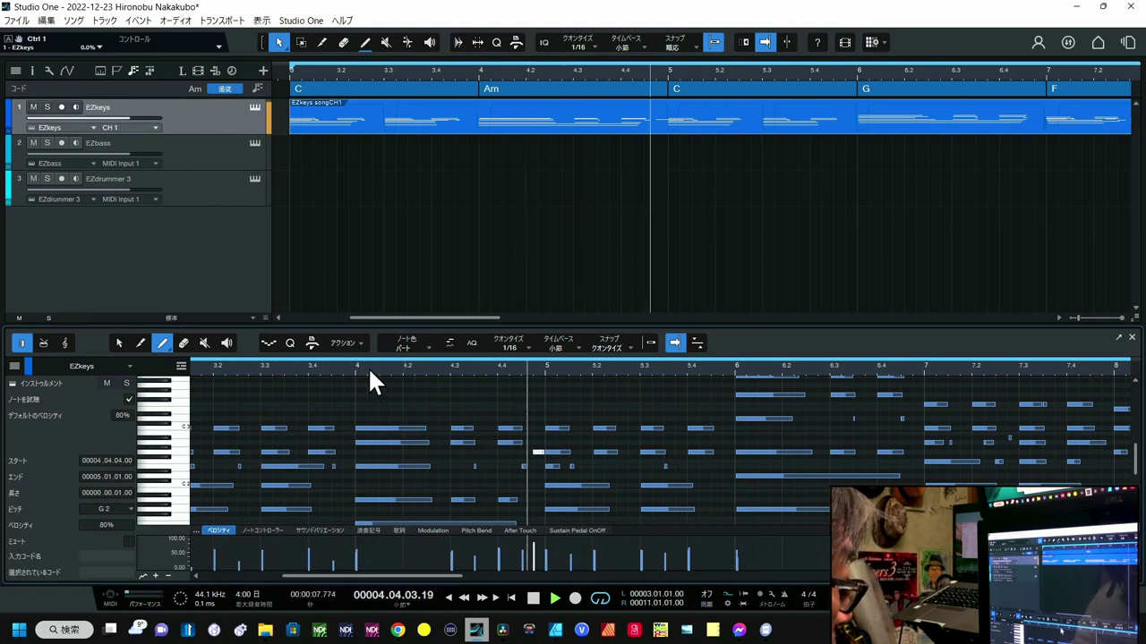
click(122, 343)
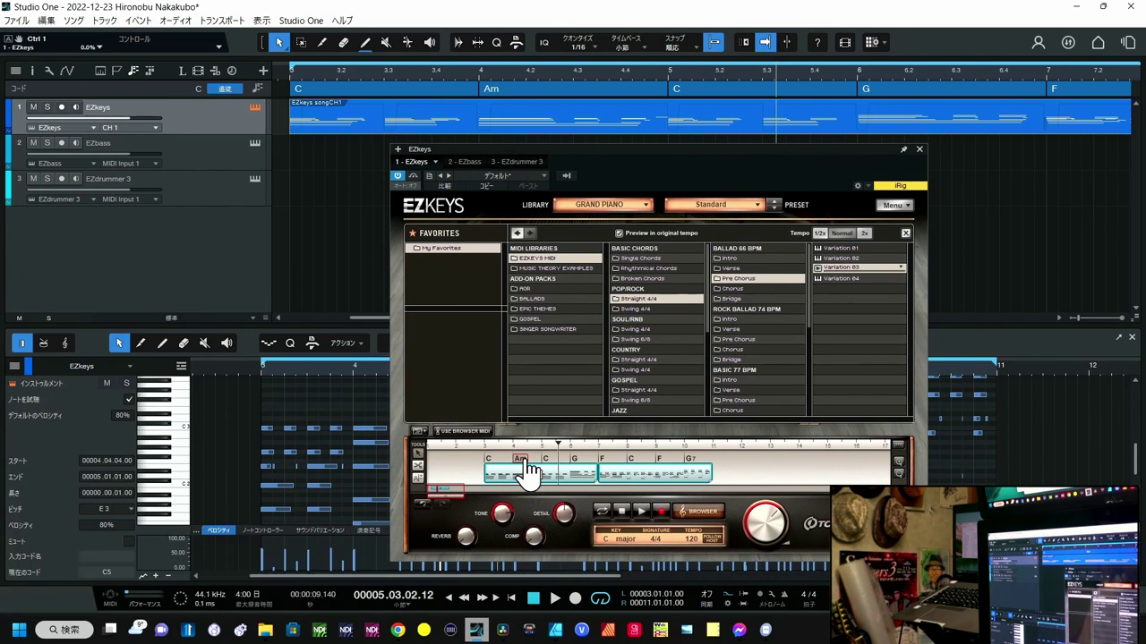
Change the Am chord in the EZkeys song track to F, and play the DAW from bar 3 to hear the result
click(524, 462)
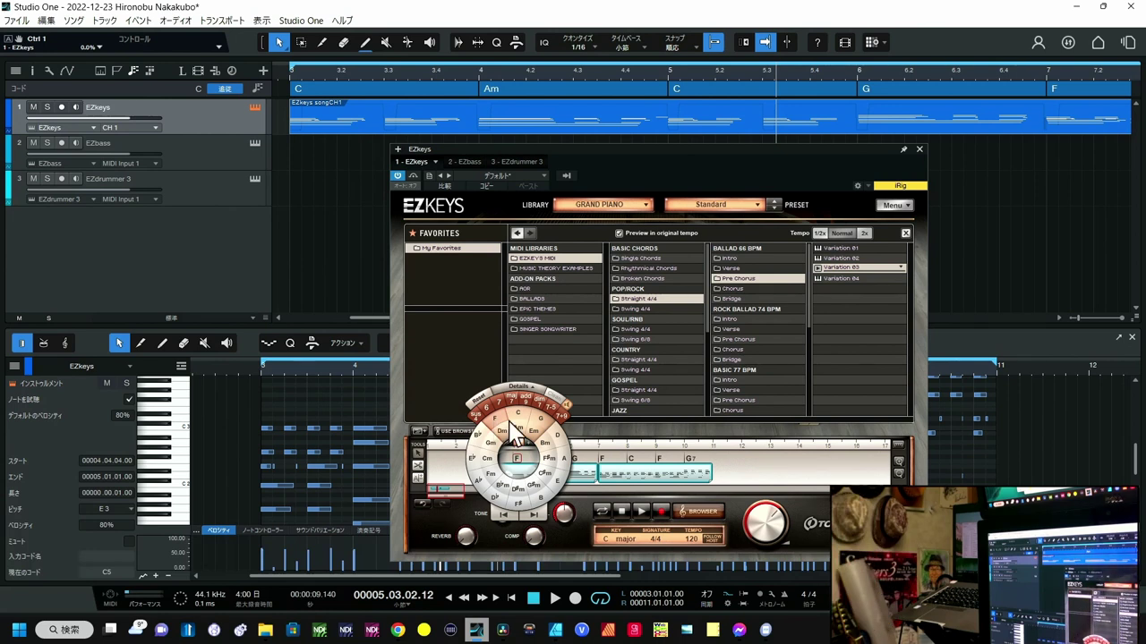
click(765, 479)
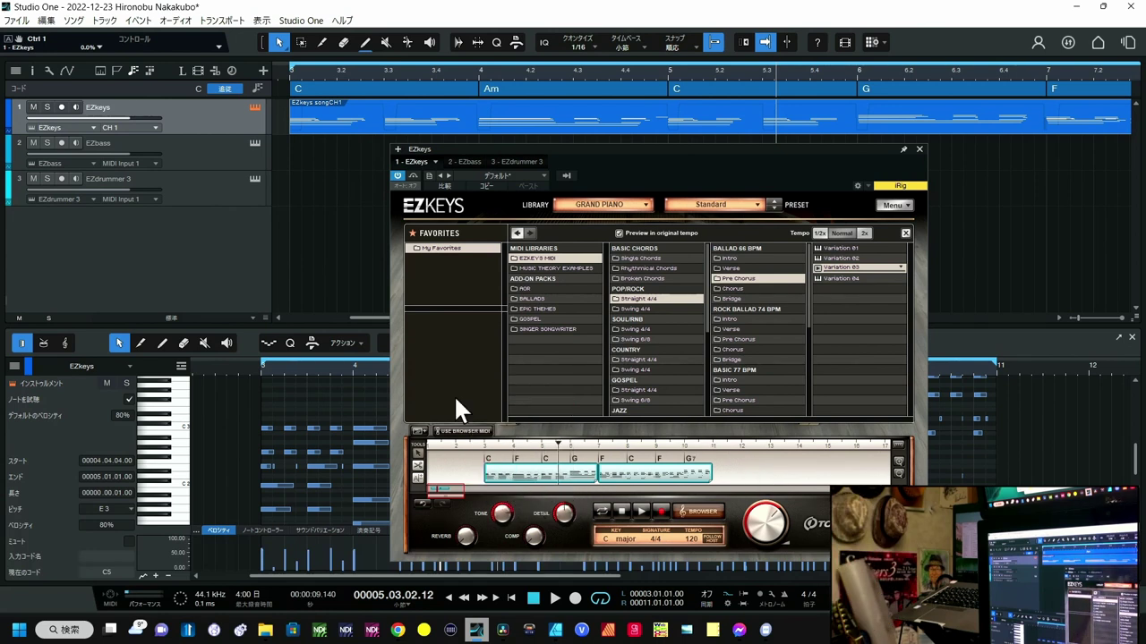
click(289, 73)
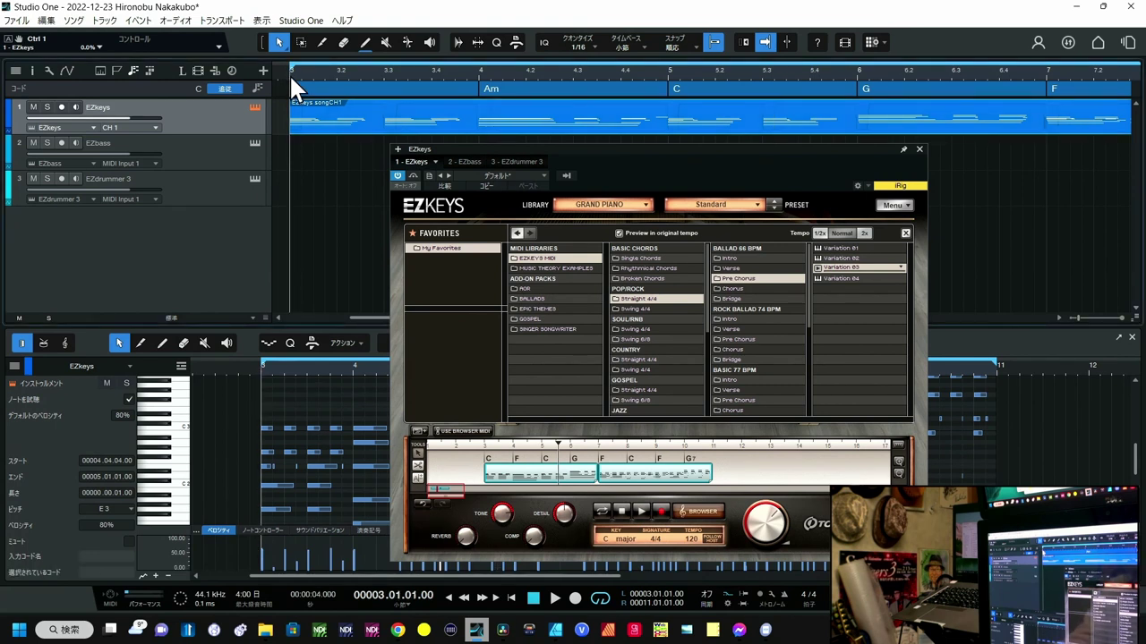
key(space)
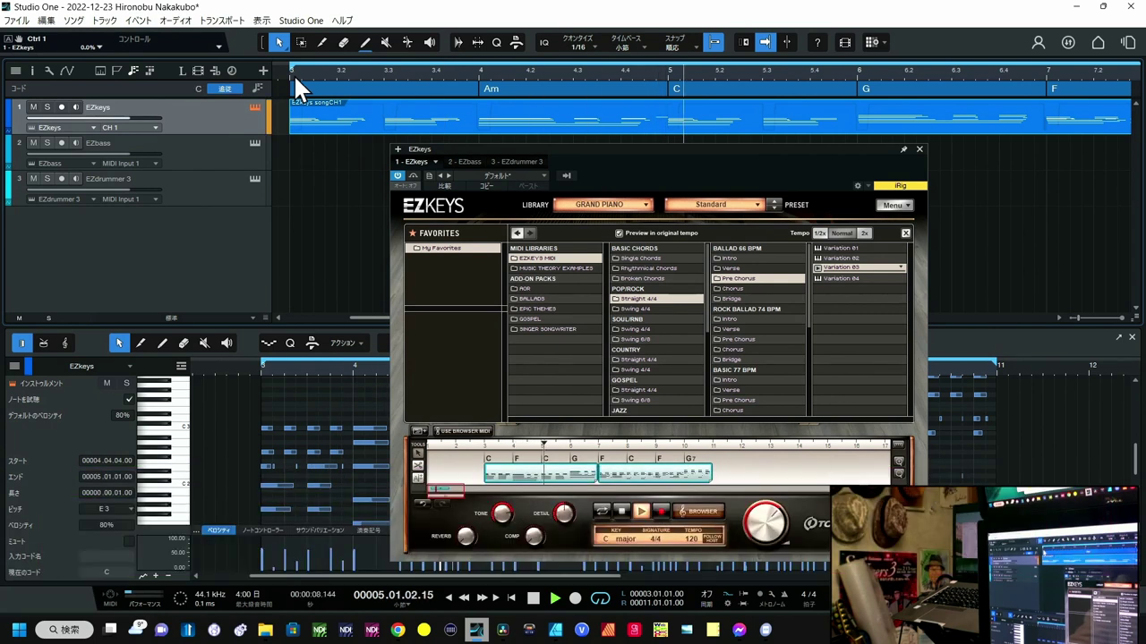
key(space)
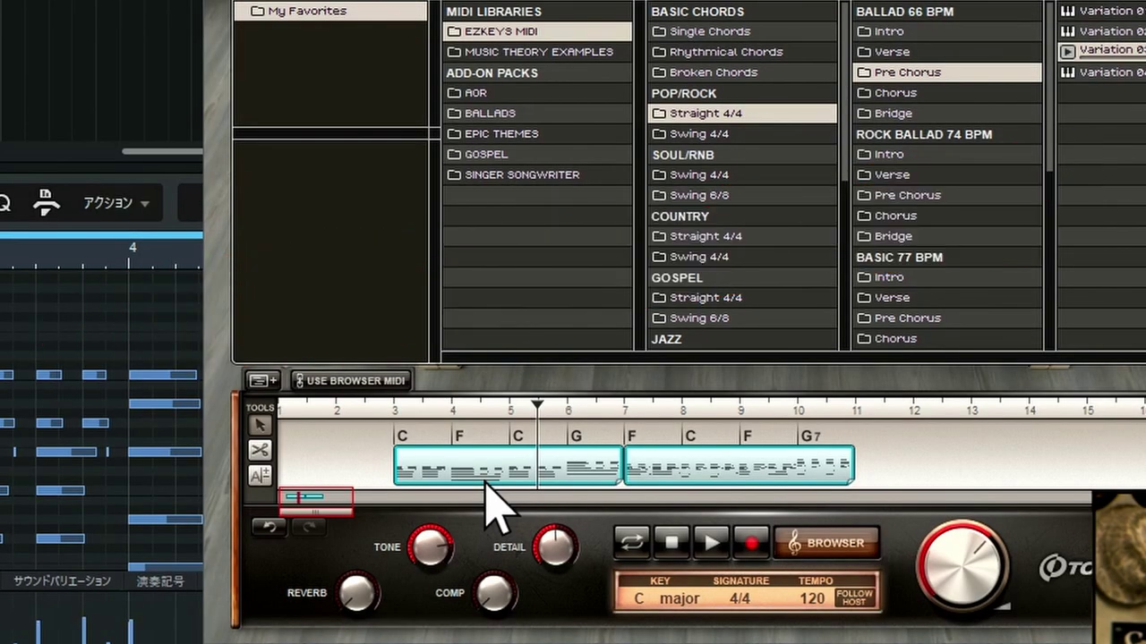
Try removing both selected song blocks from the EZkeys song track
right_click(498, 461)
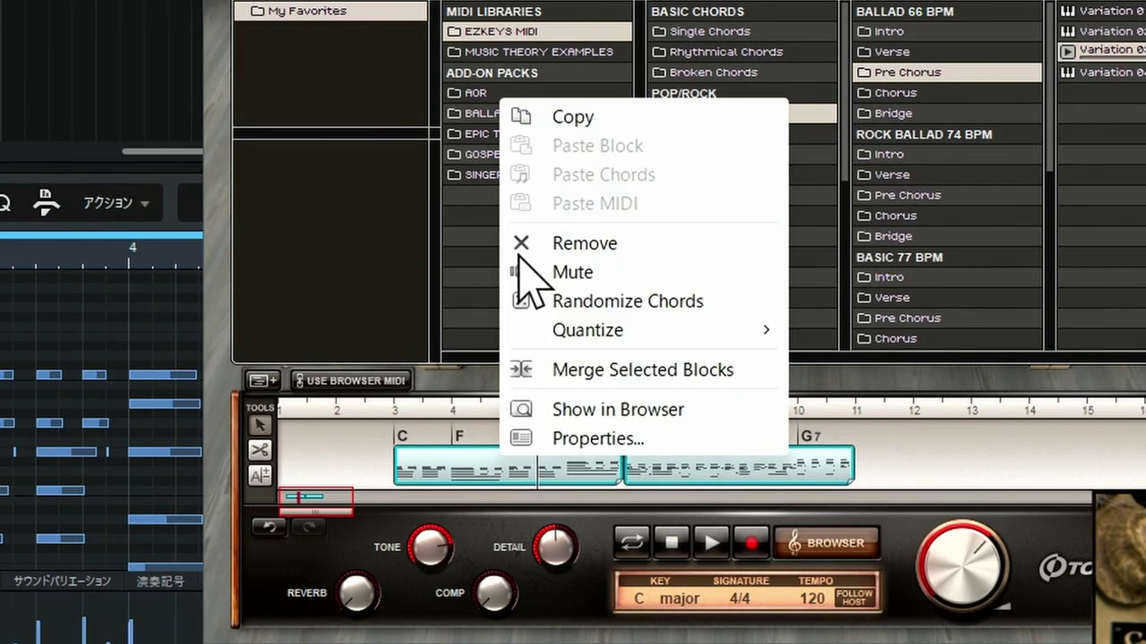
click(561, 245)
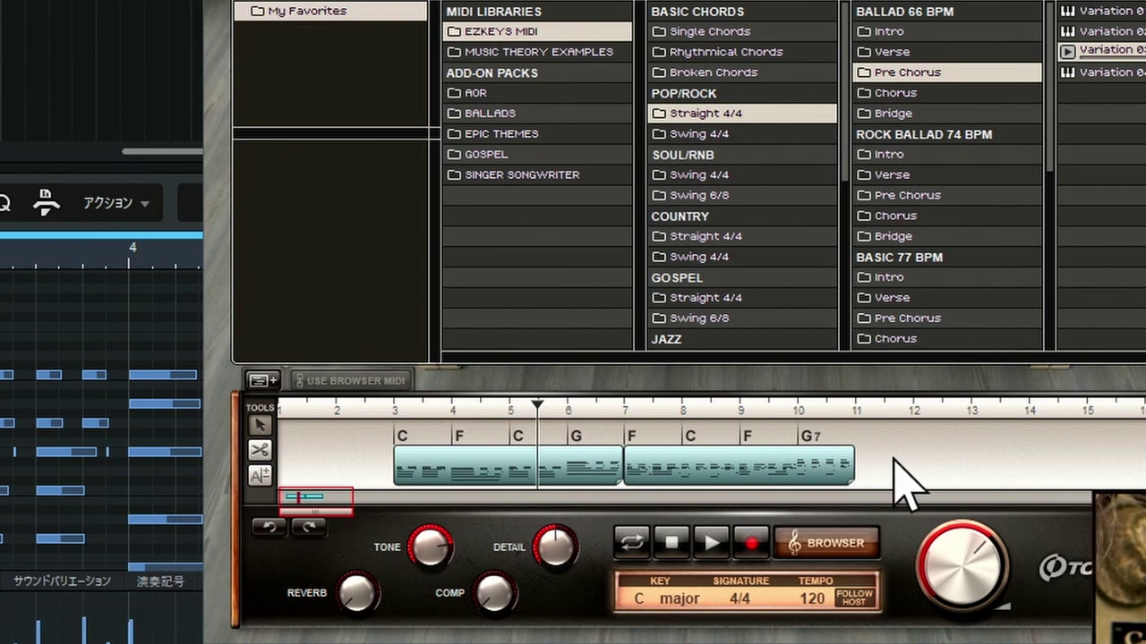
Mute both song blocks in EZkeys and play the DAW to hear only the exported MIDI part, stopping playback at the end
drag(892, 458, 426, 464)
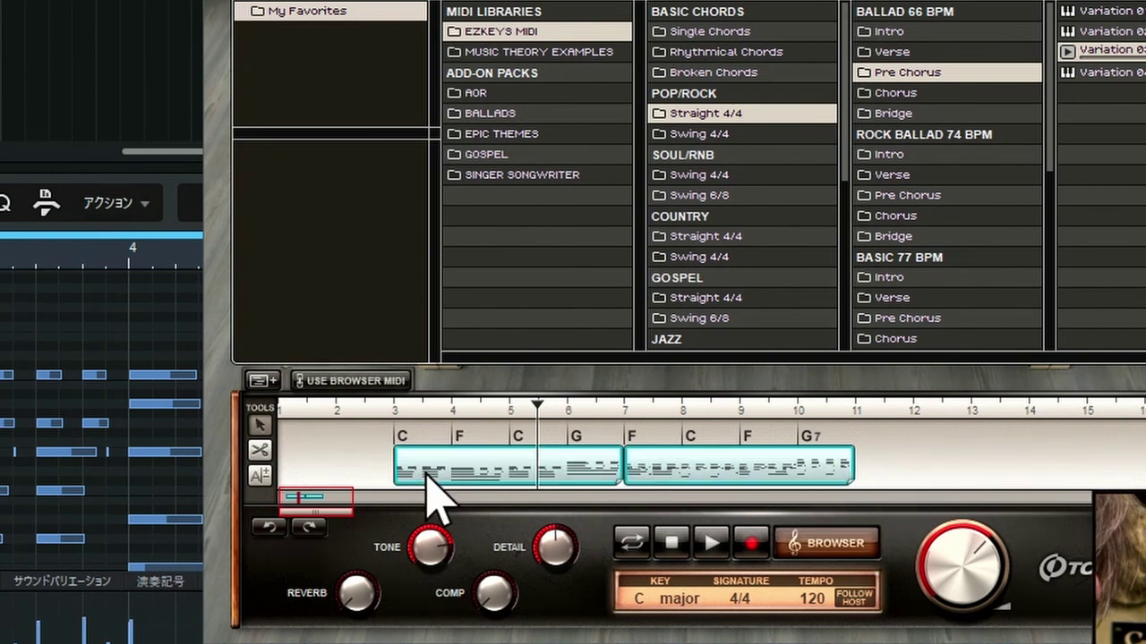
right_click(471, 472)
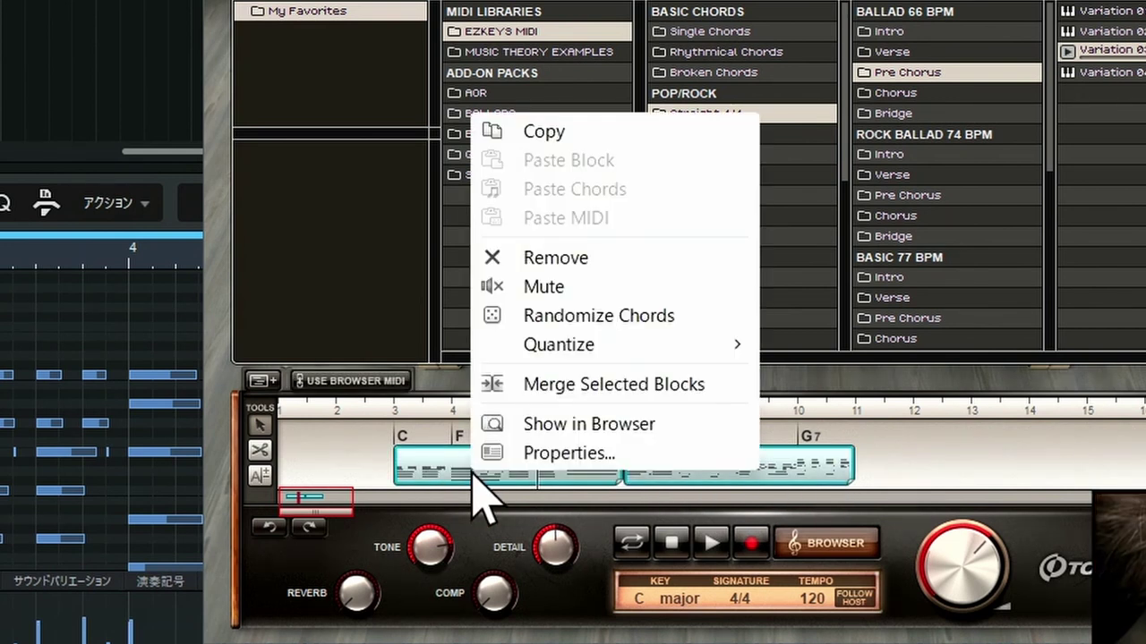
click(533, 287)
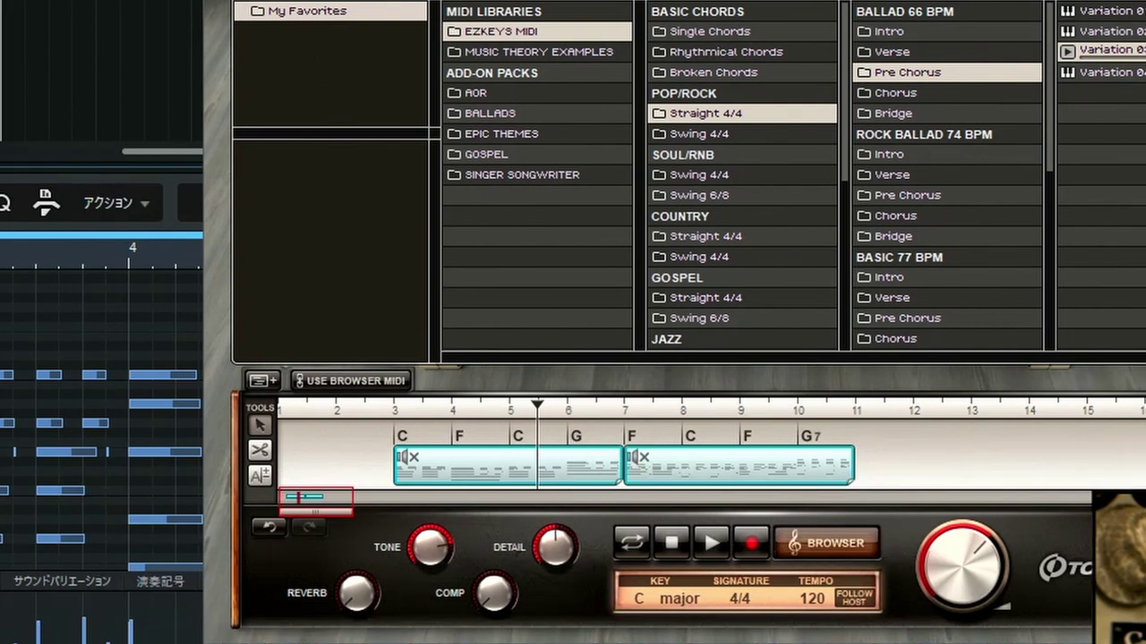
key(space)
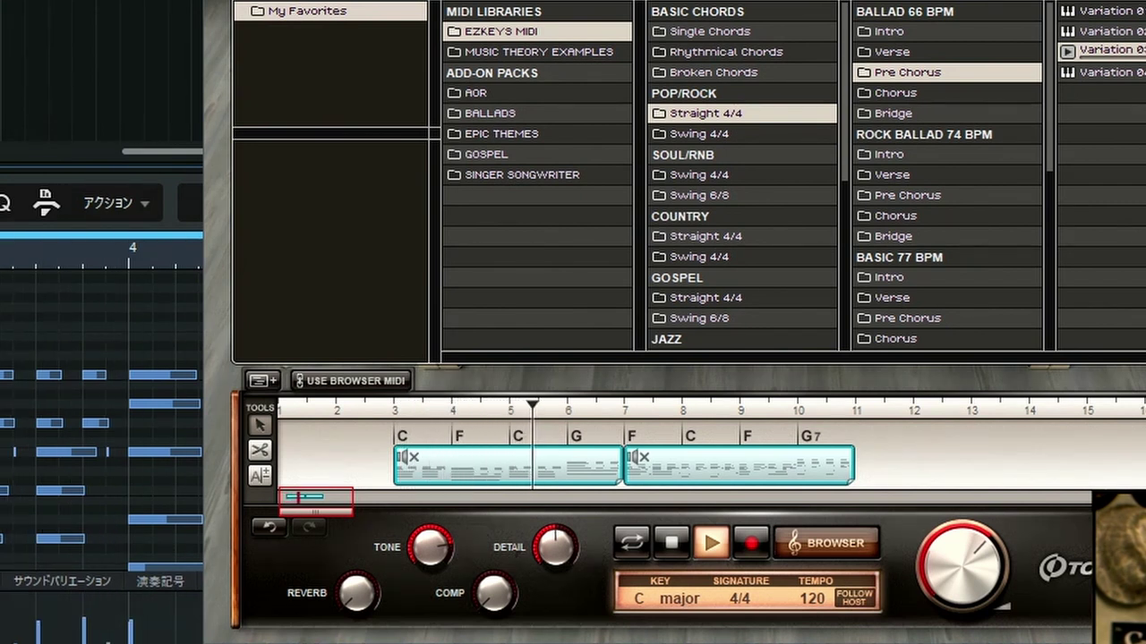
key(space)
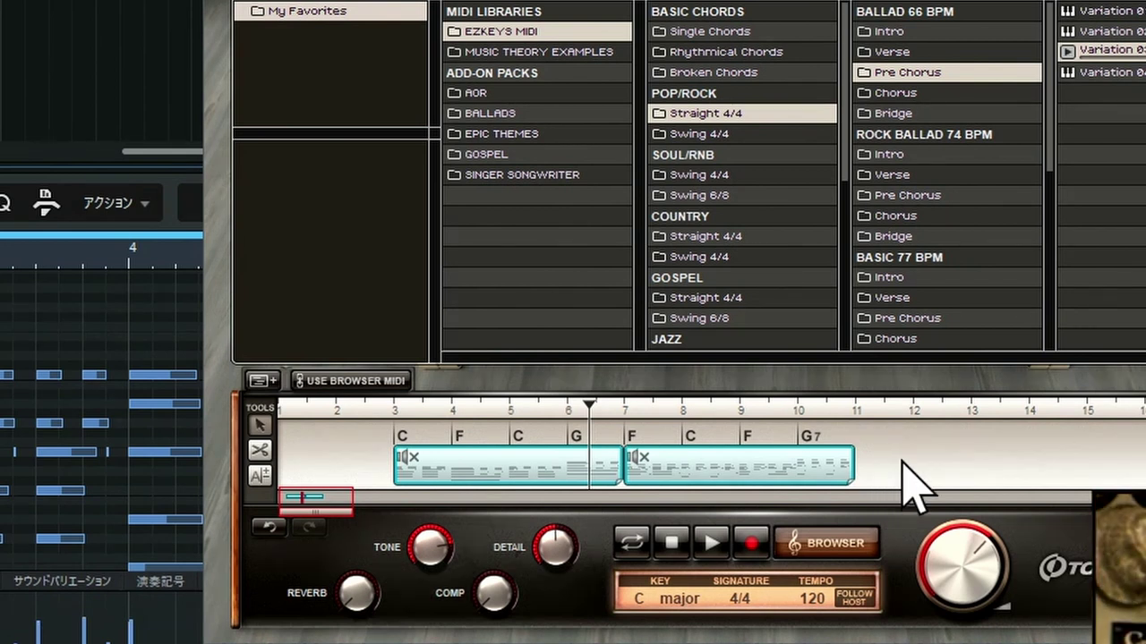
Unmute both song blocks in the EZkeys song track
drag(900, 459, 527, 463)
right_click(528, 466)
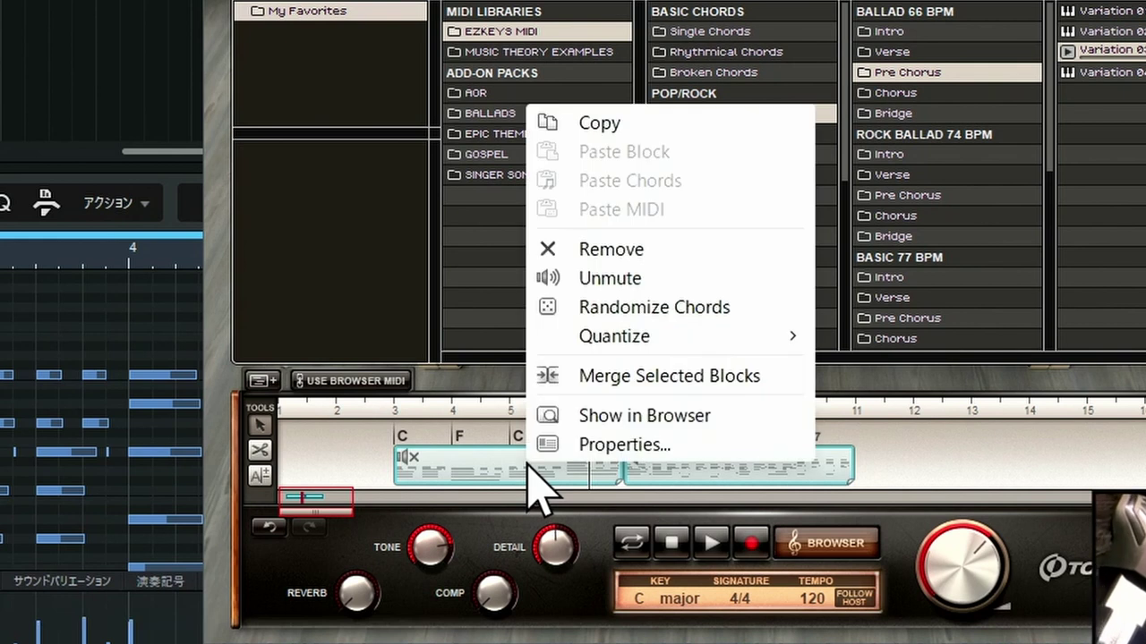
click(605, 283)
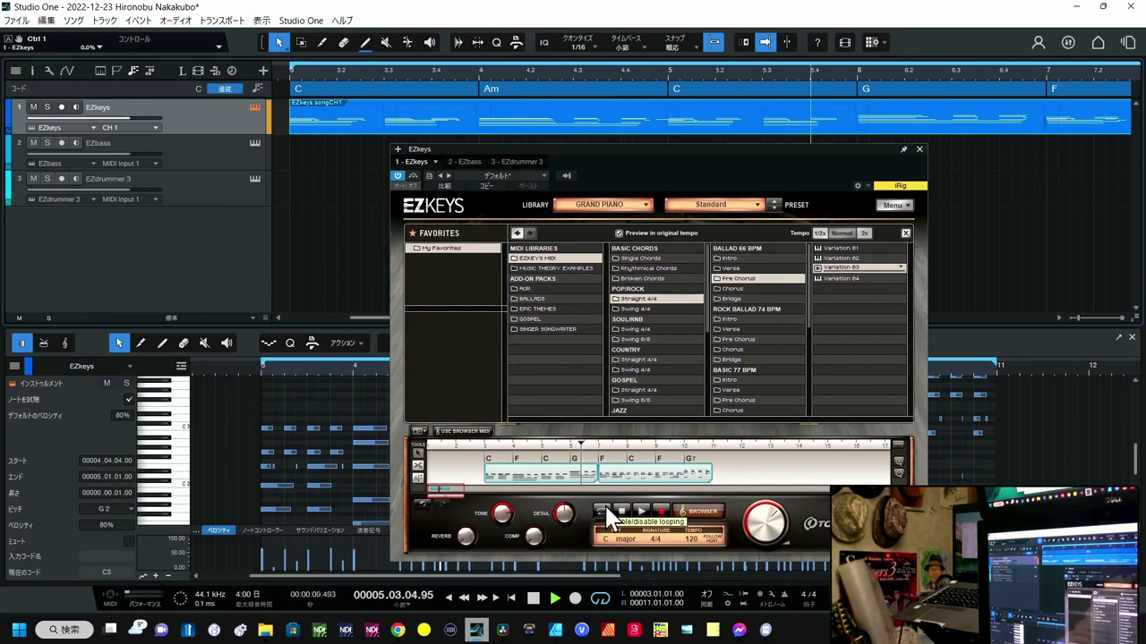
Stop playback, play again from bar 3 to hear the EZkeys blocks together with the exported MIDI, and stop at bar 7
key(space)
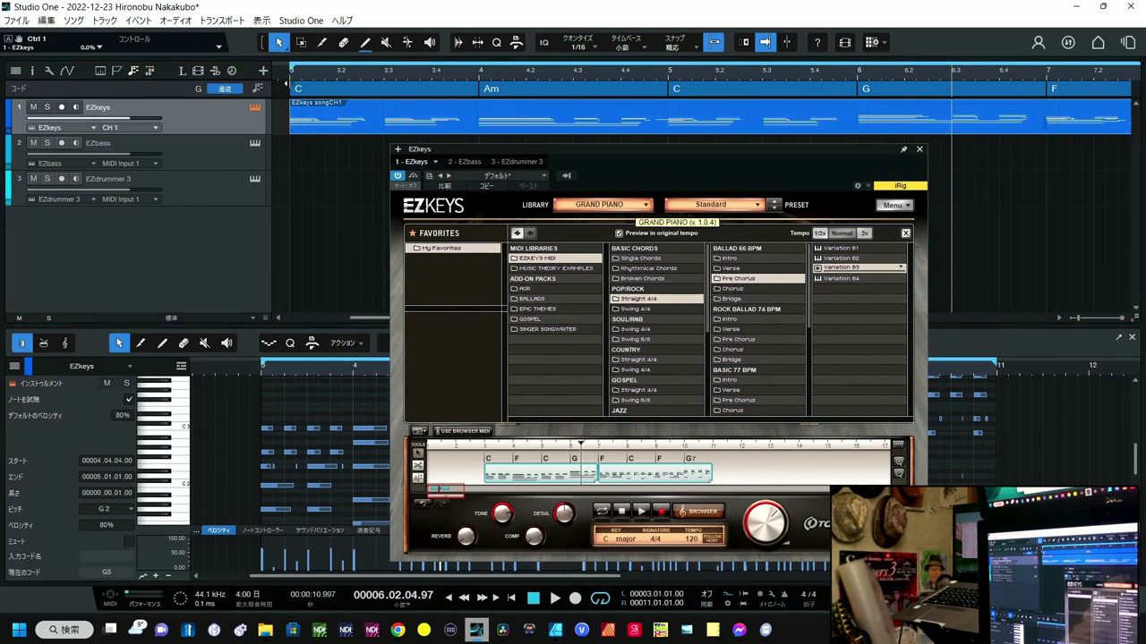
click(290, 76)
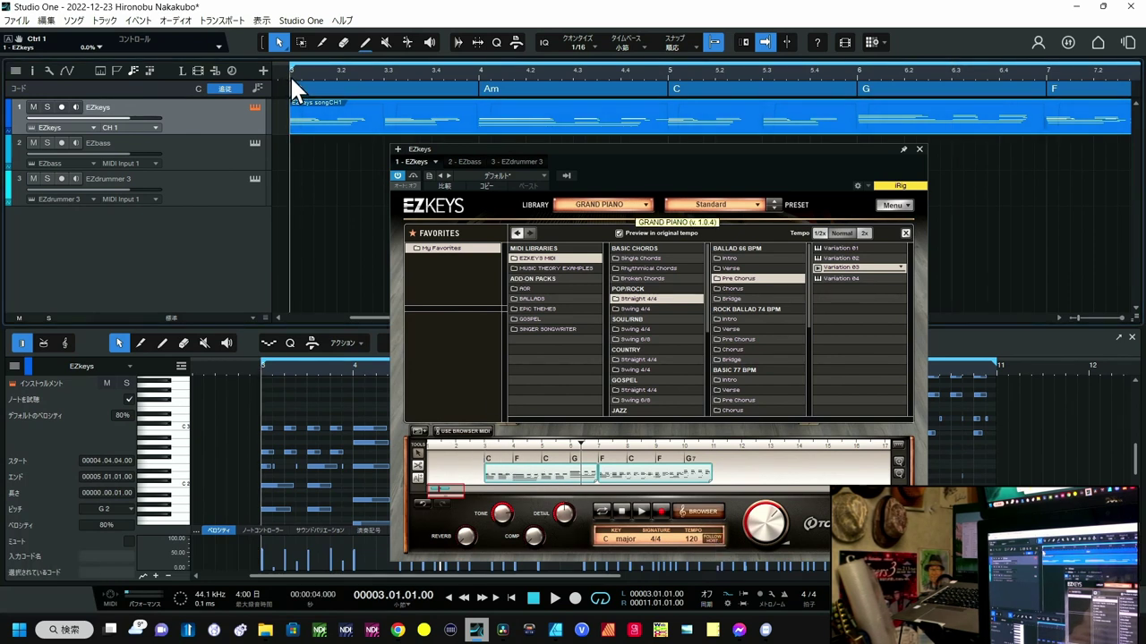
key(space)
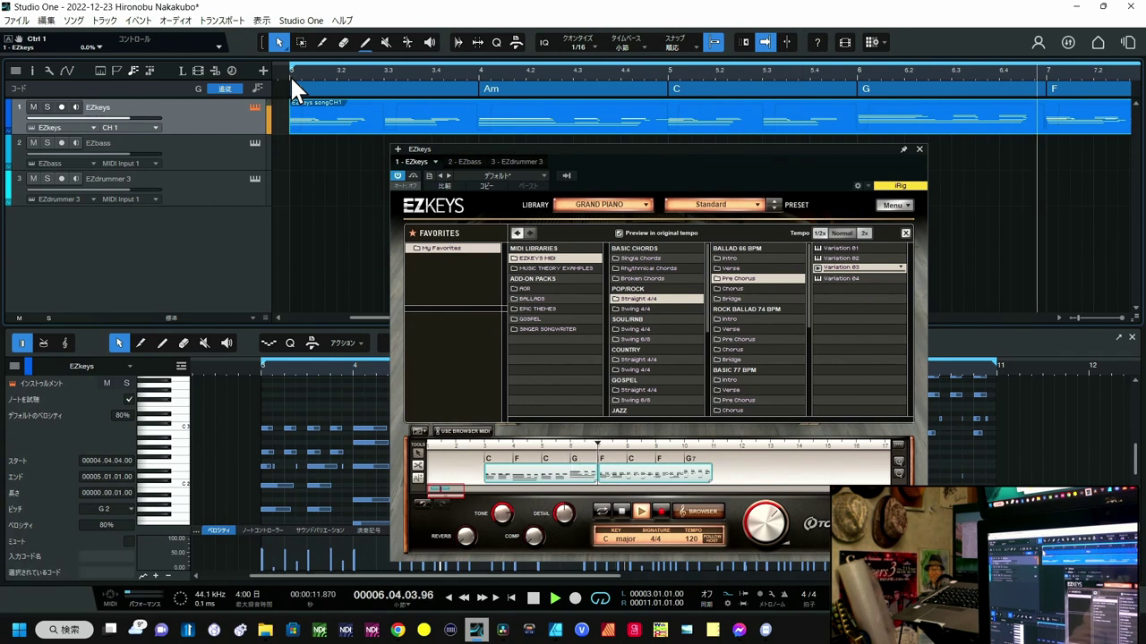
key(space)
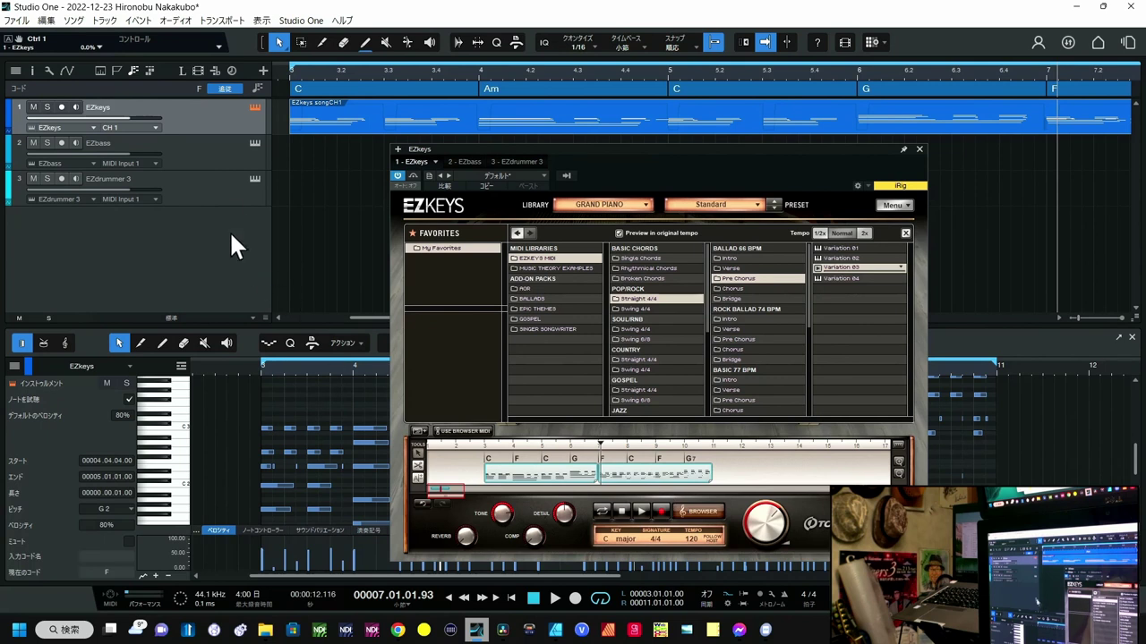
Open the EZbass plug-in and move the DAW playhead between bars 3 and 6 to check that EZbass follows it
click(254, 143)
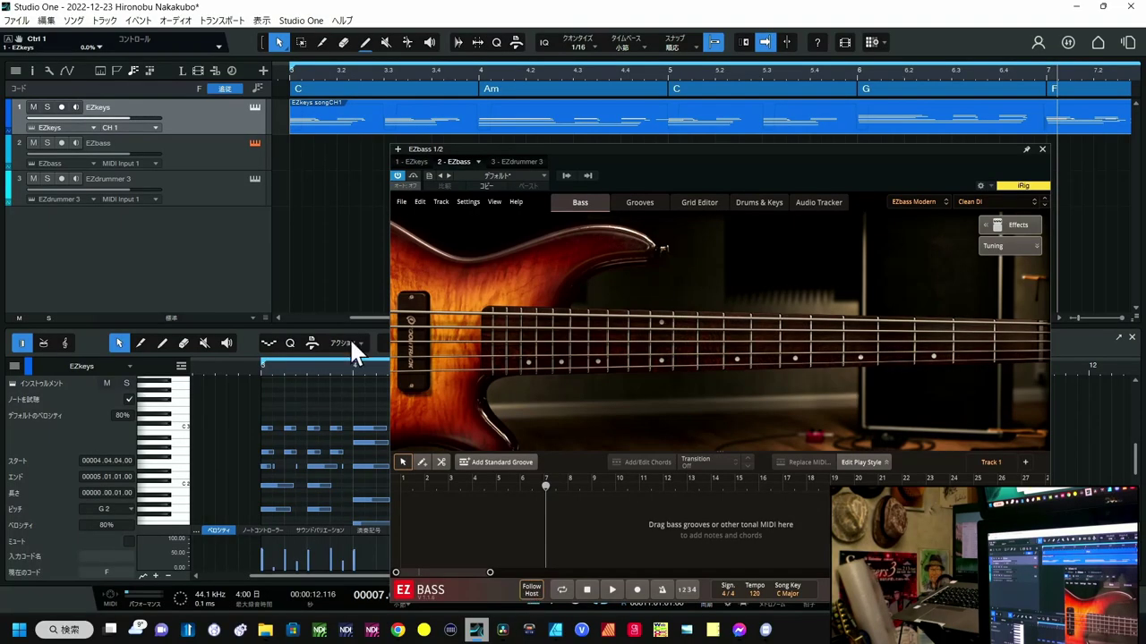
click(289, 69)
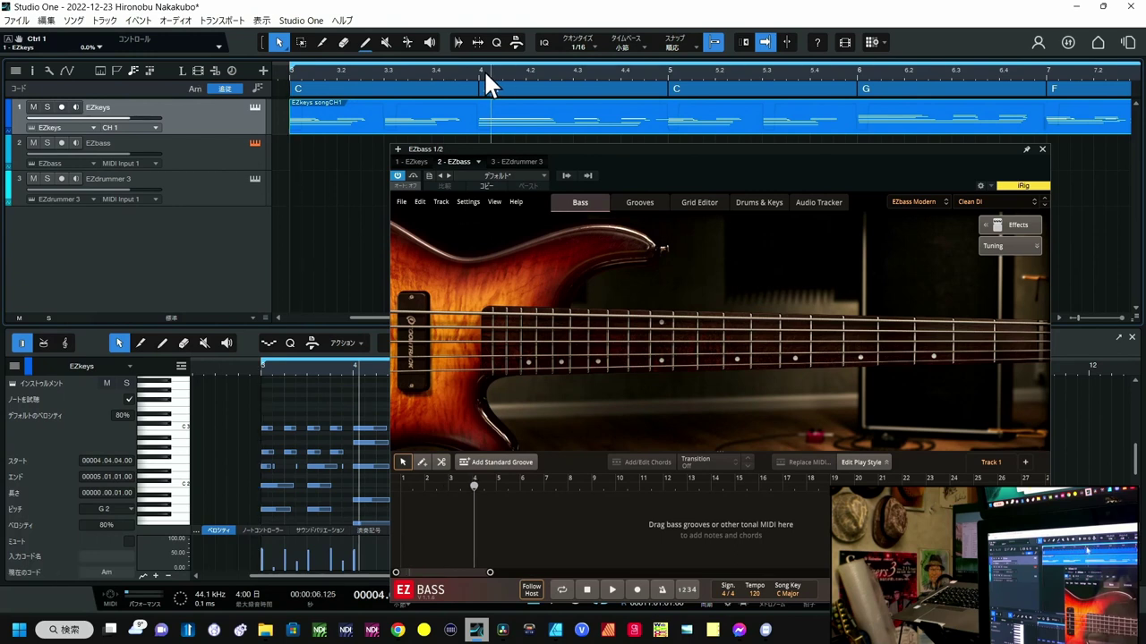
click(974, 80)
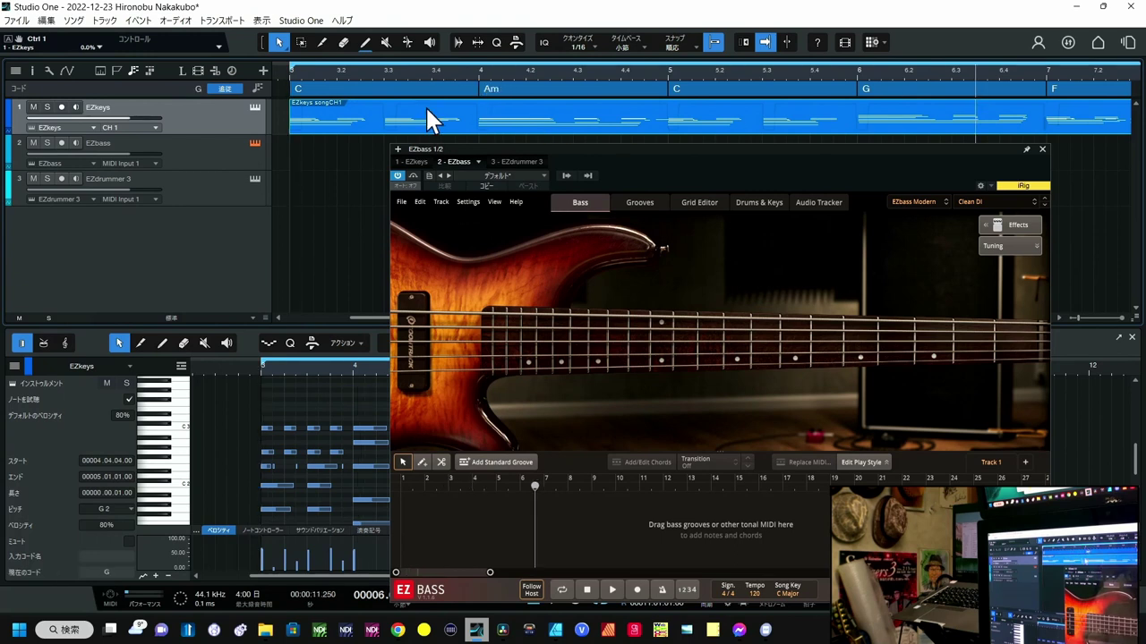
click(298, 68)
Open the EZdrummer 3 plug-in and move the DAW playhead to several positions between bars 4 and 6 to check that it follows
click(246, 190)
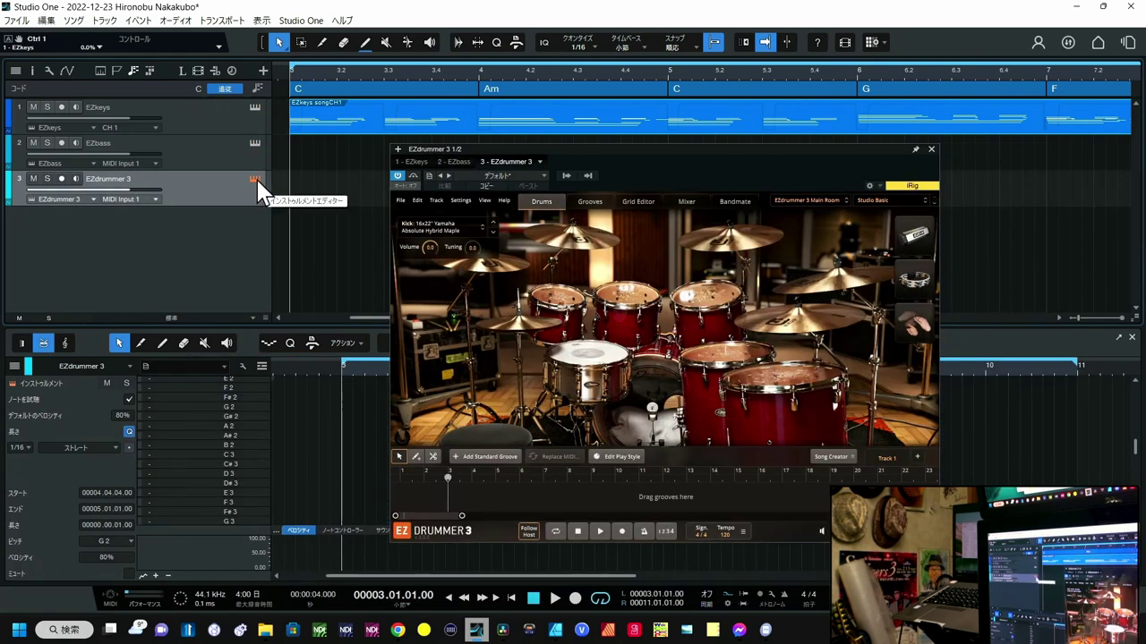
click(878, 71)
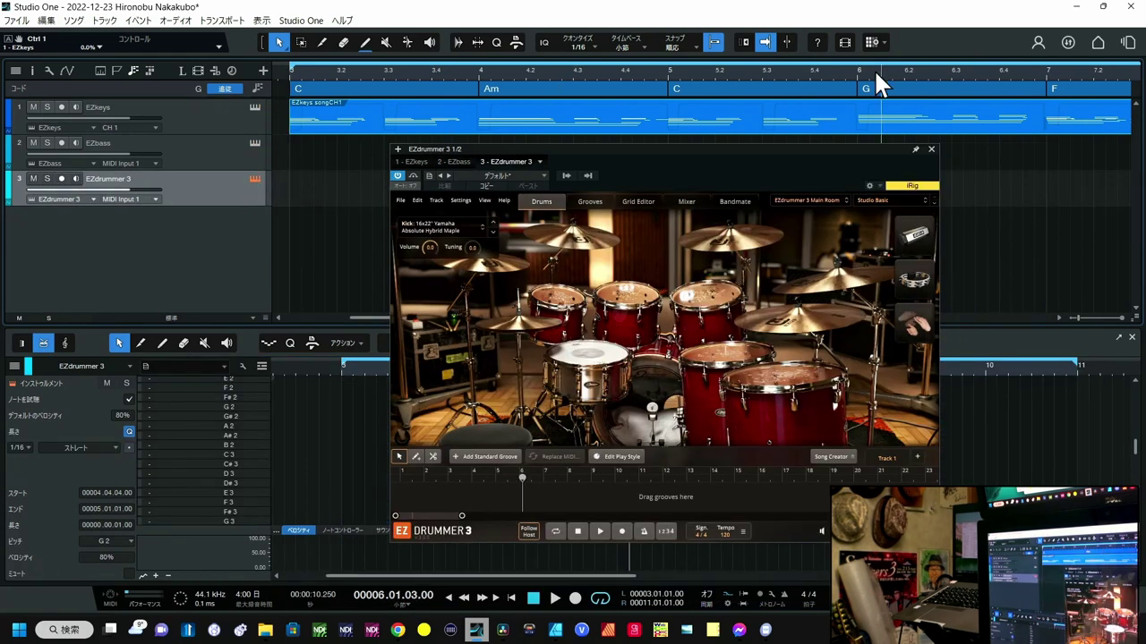
click(988, 69)
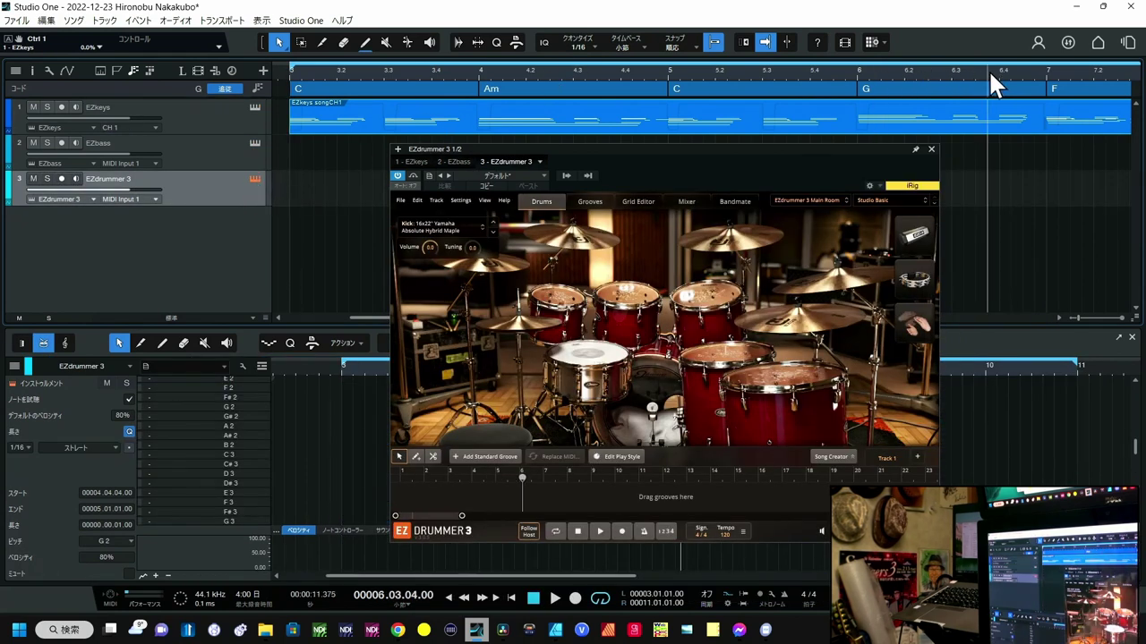
click(855, 73)
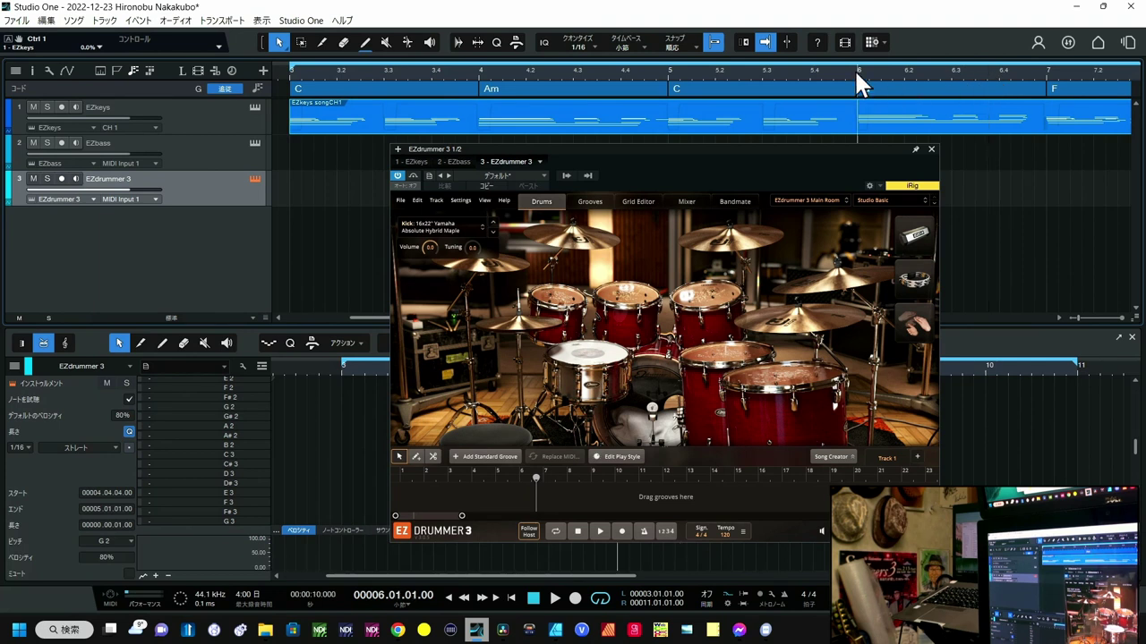
click(635, 72)
click(480, 74)
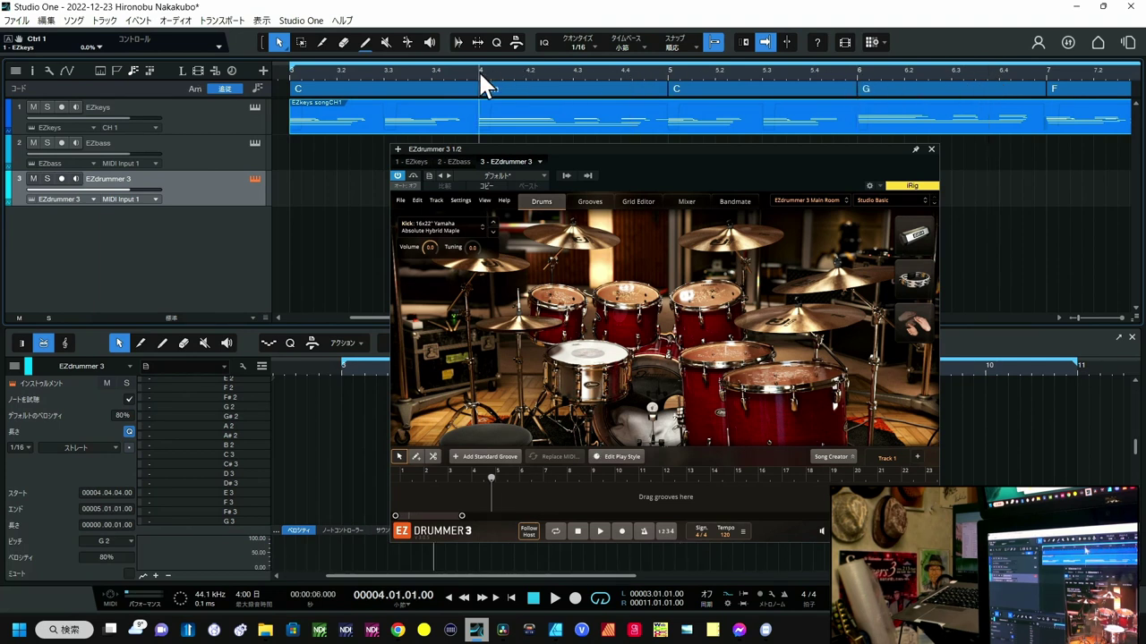
Turn off Follow Host in EZdrummer 3, move the DAW playhead to 4.04.02, and turn Follow Host on again
click(531, 532)
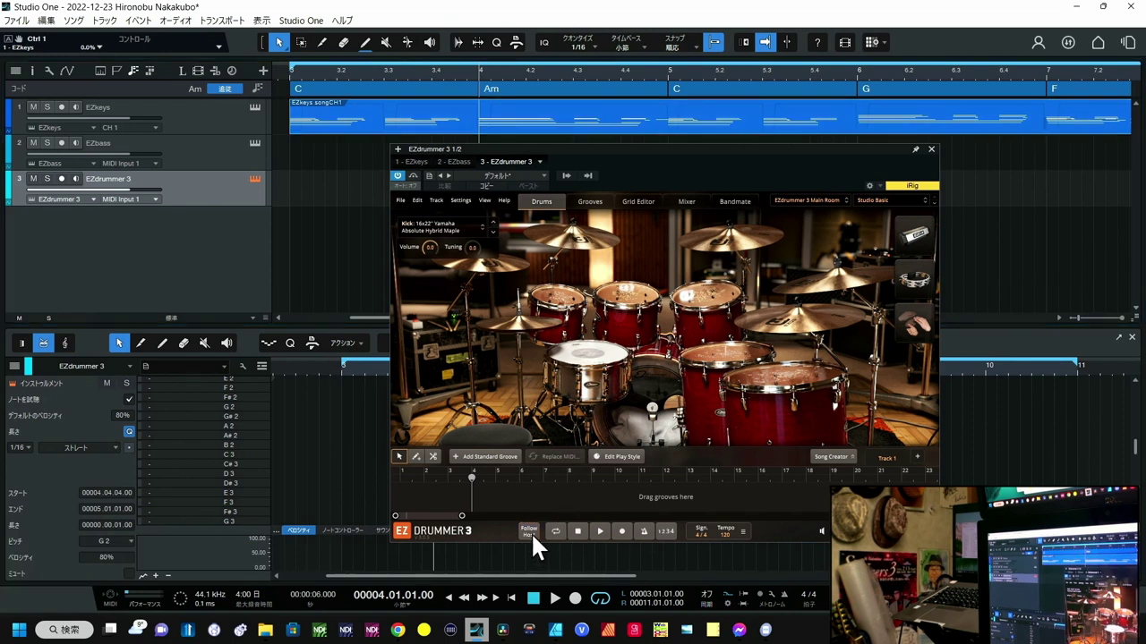
click(634, 72)
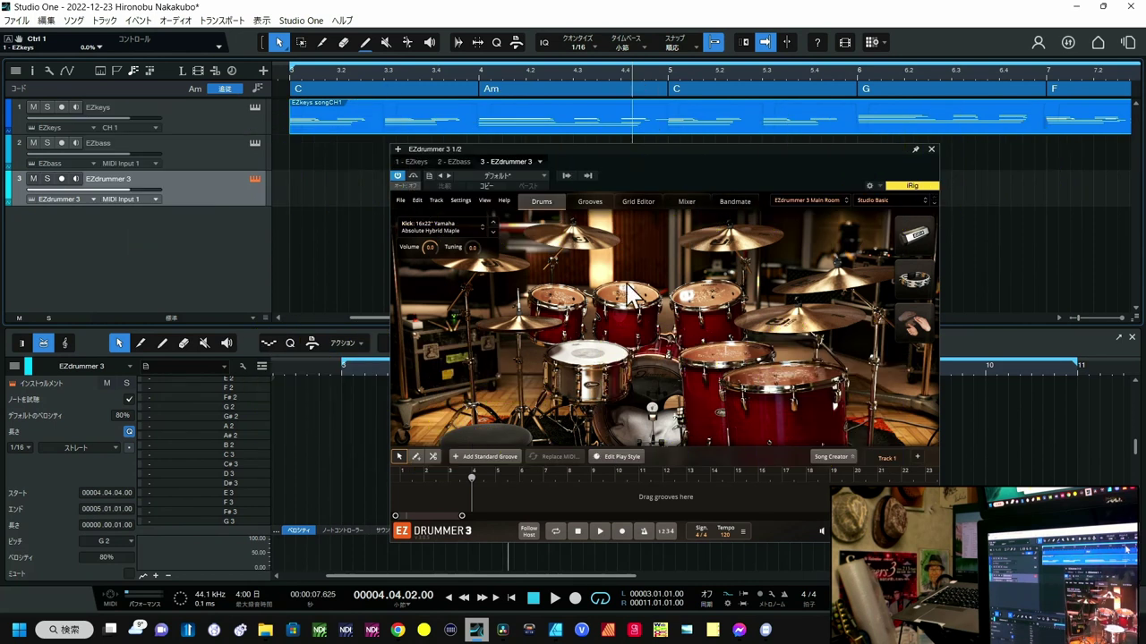
click(530, 532)
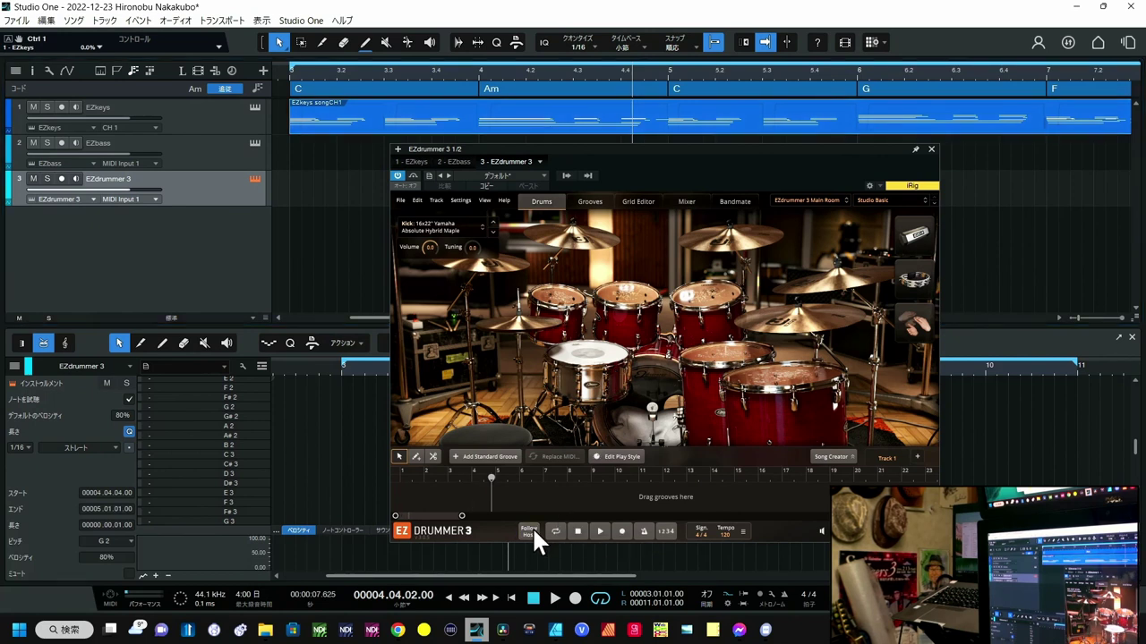